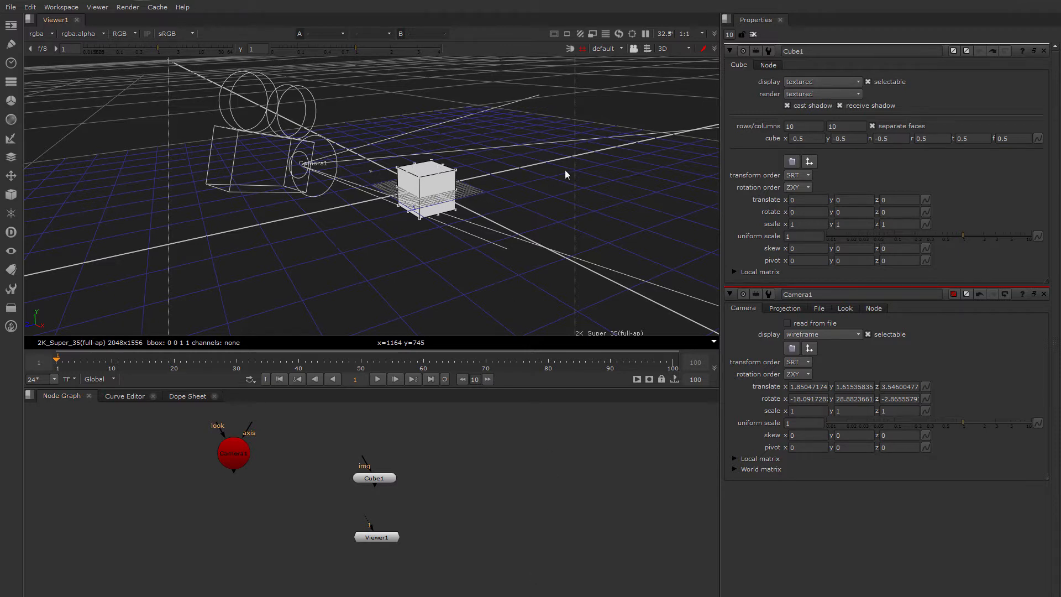
Step: Toggle the viewer between 2D and 3D twice, finishing in the 3D view
{"action": "left_click", "coordinate": [687, 48]}
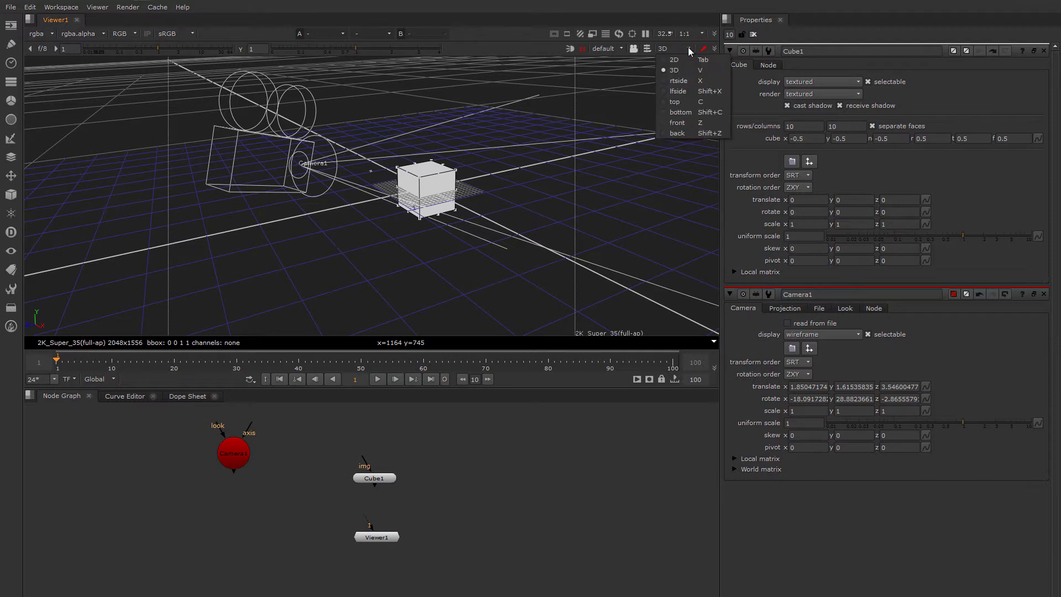
{"action": "left_click", "coordinate": [679, 59]}
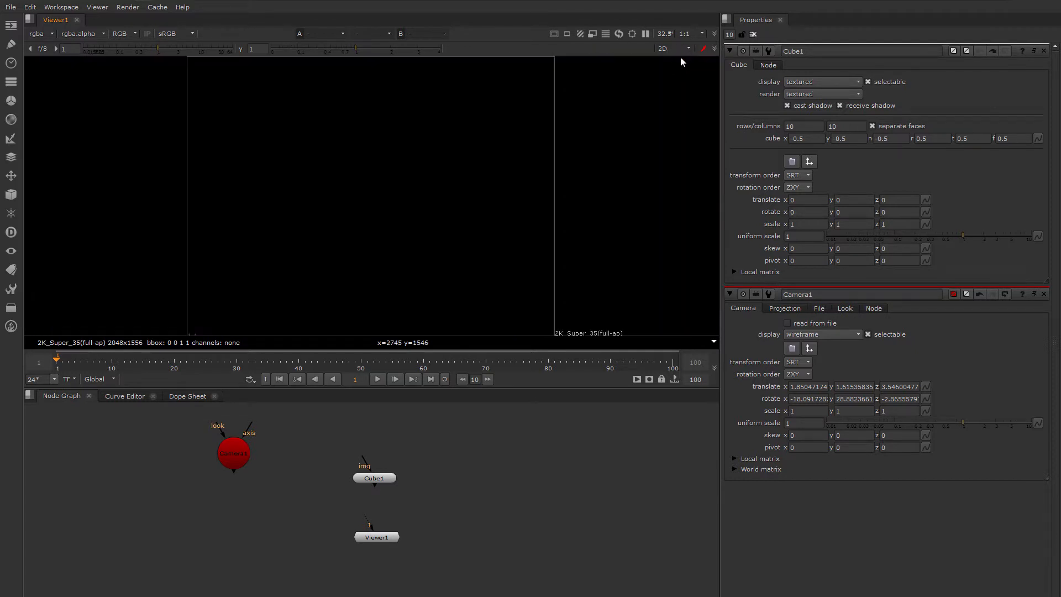
{"action": "left_click", "coordinate": [688, 48]}
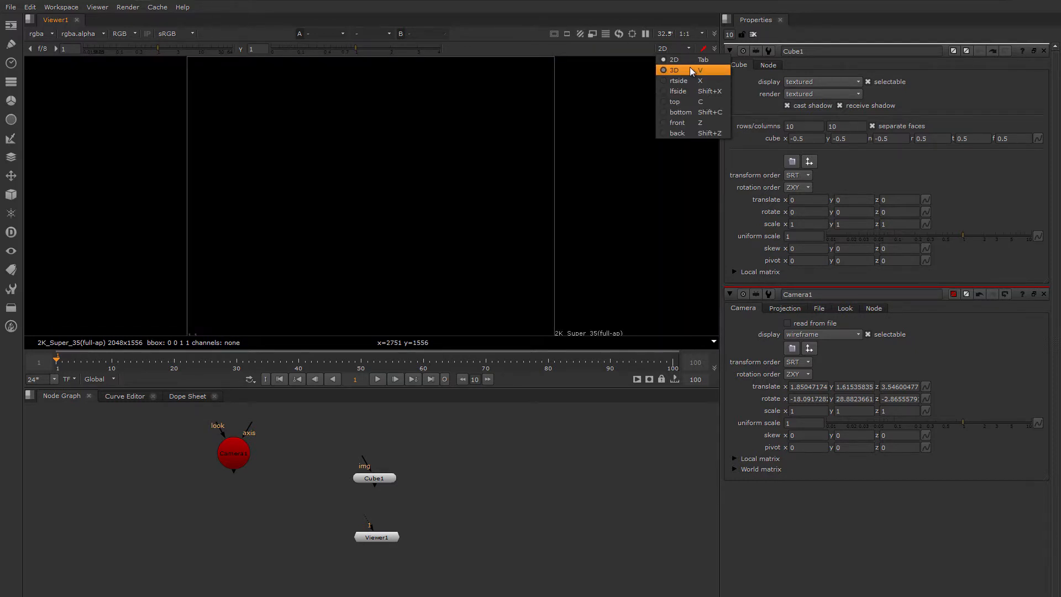
{"action": "left_click", "coordinate": [690, 69]}
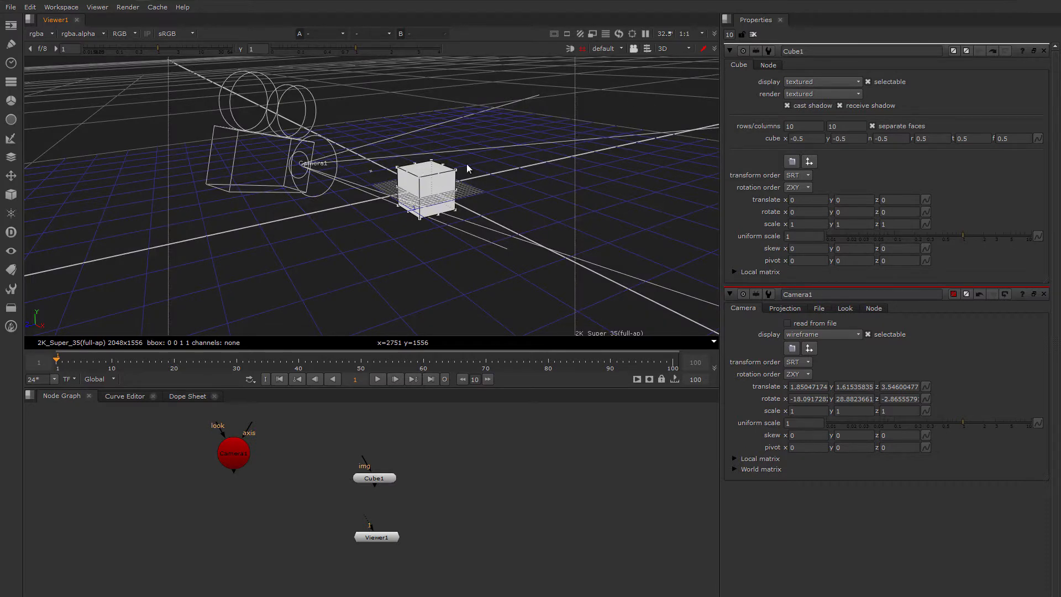
{"action": "key", "text": "Tab"}
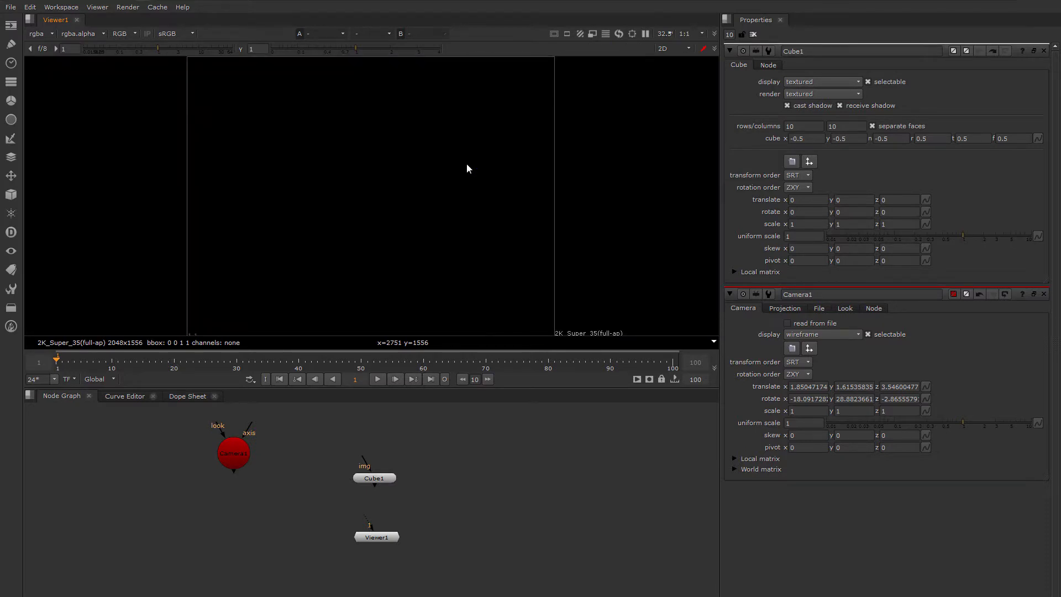
{"action": "key", "text": "Tab"}
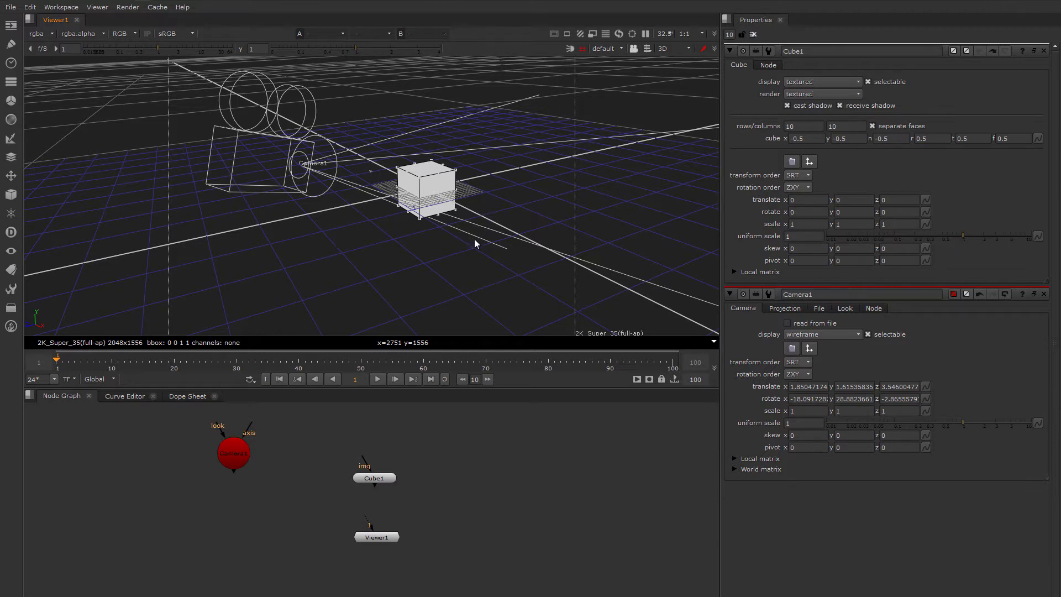
Step: Examine the cube and Camera1 from several angles and distances in the default 3D view
{"action": "mouse_move", "coordinate": [475, 239]}
{"action": "left_mouse_down", "text": "ctrl"}
{"action": "mouse_move", "coordinate": [419, 238]}
{"action": "mouse_move", "coordinate": [459, 254]}
{"action": "mouse_move", "coordinate": [529, 215]}
{"action": "mouse_move", "coordinate": [469, 247]}
{"action": "mouse_move", "coordinate": [400, 211]}
{"action": "mouse_move", "coordinate": [452, 244]}
{"action": "mouse_move", "coordinate": [497, 237]}
{"action": "mouse_move", "coordinate": [457, 244]}
{"action": "left_mouse_up", "text": "ctrl"}
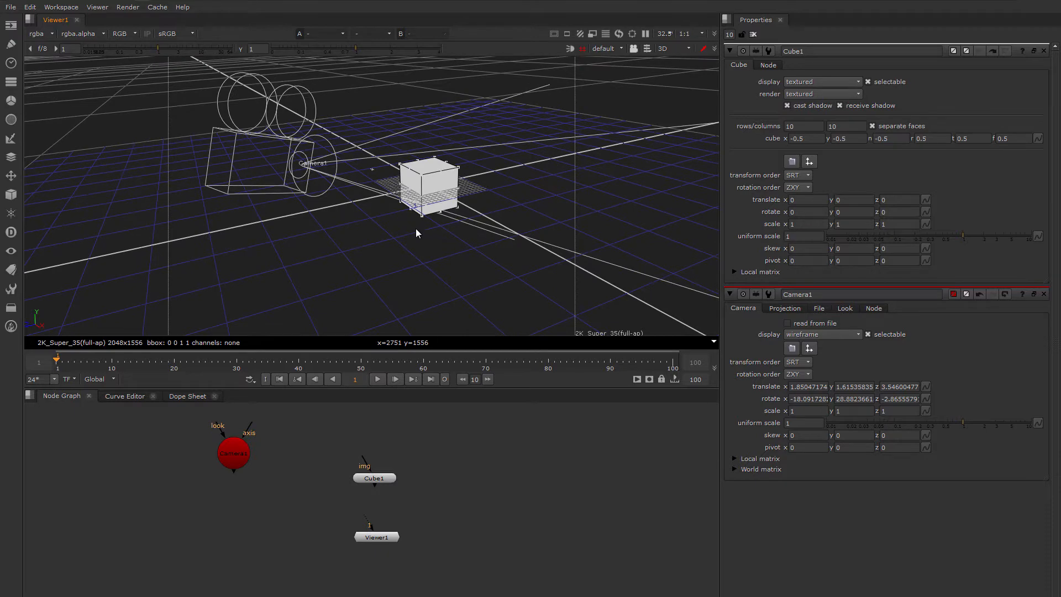
{"action": "left_click_drag", "start_coordinate": [399, 241], "coordinate": [376, 229], "text": "ctrl"}
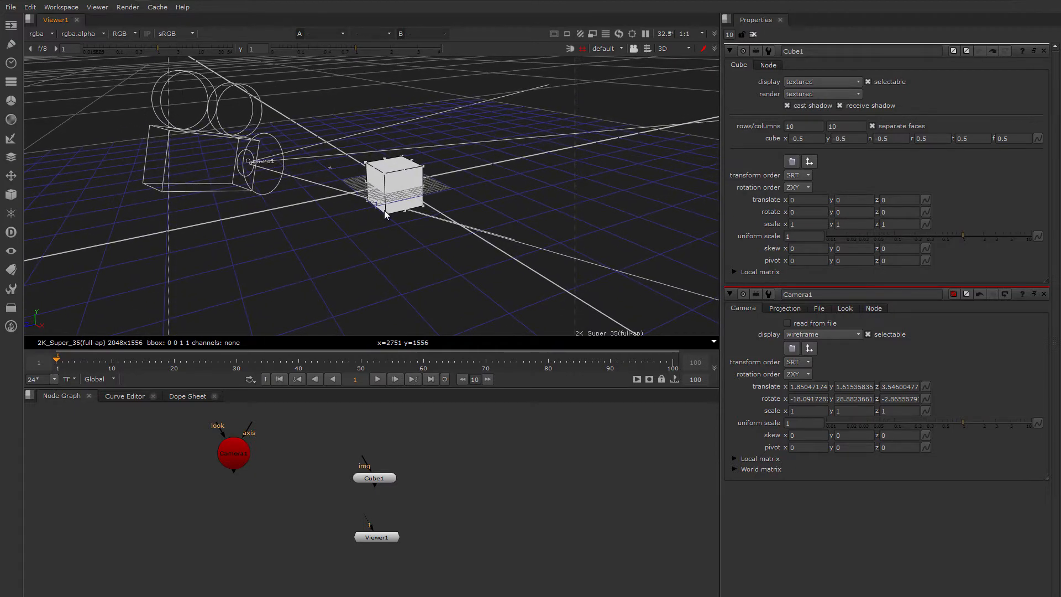
{"action": "scroll", "coordinate": [387, 203], "scroll_direction": "up", "scroll_amount": 5}
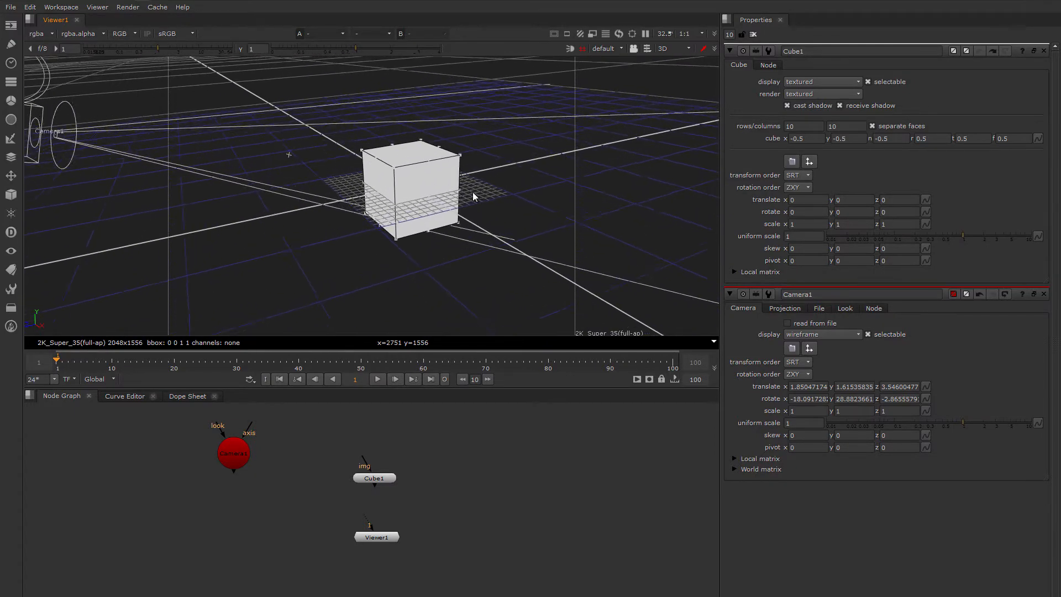
{"action": "left_click_drag", "start_coordinate": [444, 199], "coordinate": [474, 208], "text": "ctrl"}
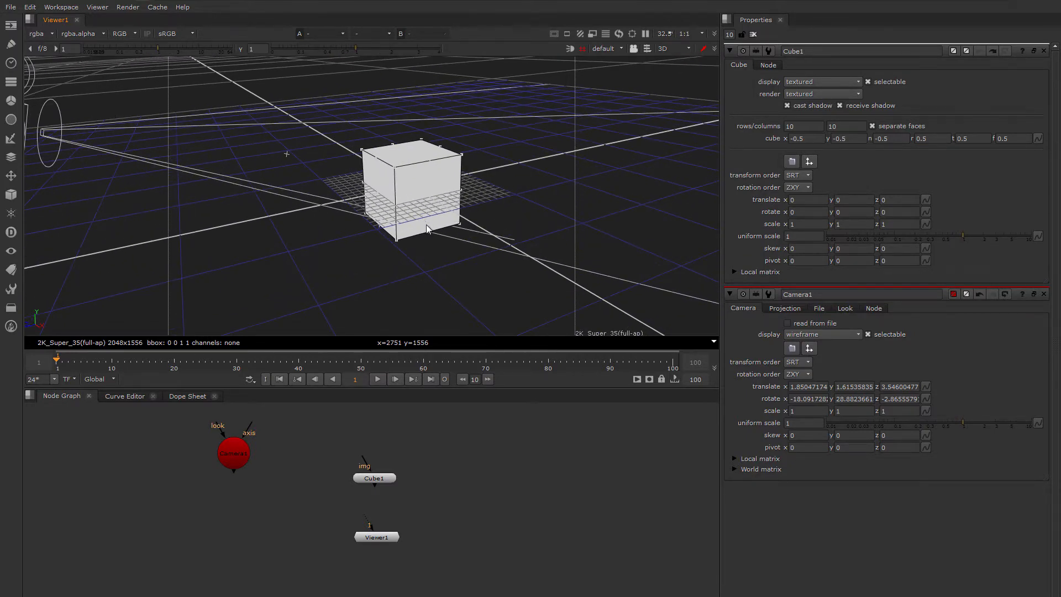
{"action": "left_click_drag", "start_coordinate": [426, 224], "coordinate": [415, 251], "text": "ctrl"}
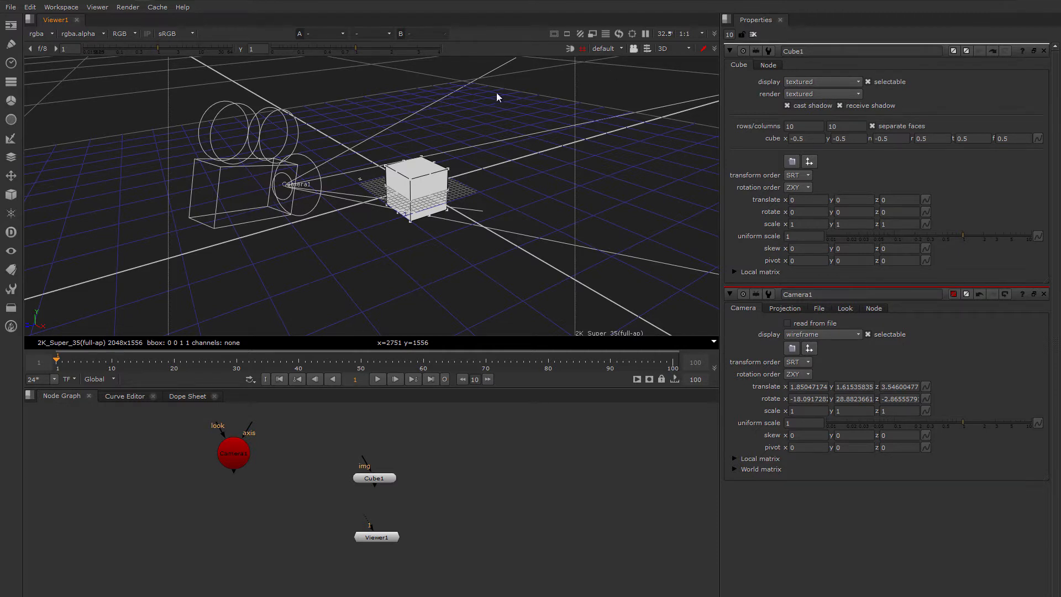
Step: Look through Camera1 in the 3D viewer, then orbit away from it to inspect the camera object
{"action": "left_click", "coordinate": [612, 49]}
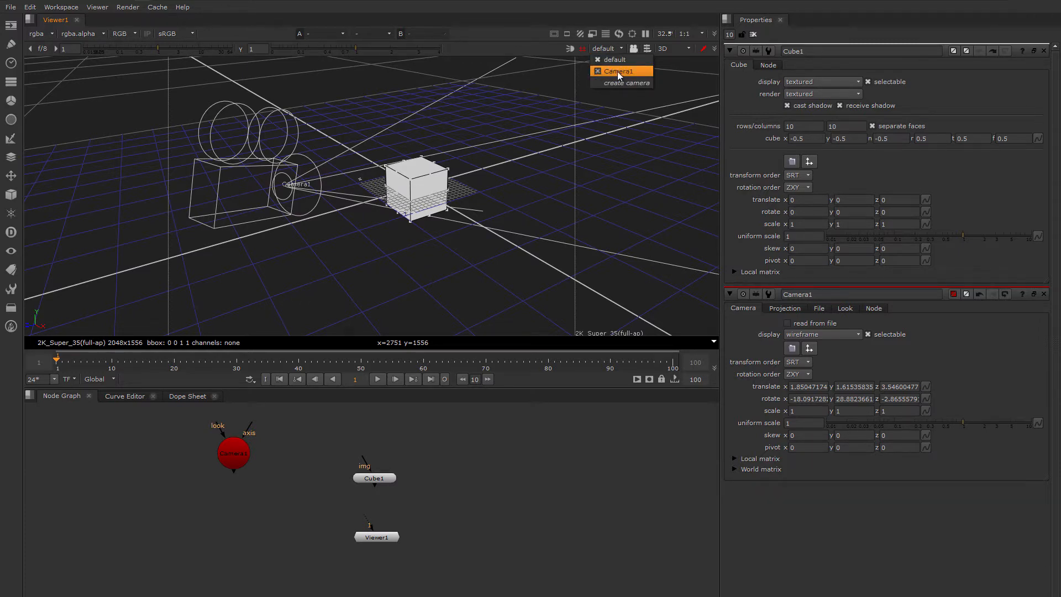
{"action": "left_click", "coordinate": [618, 71]}
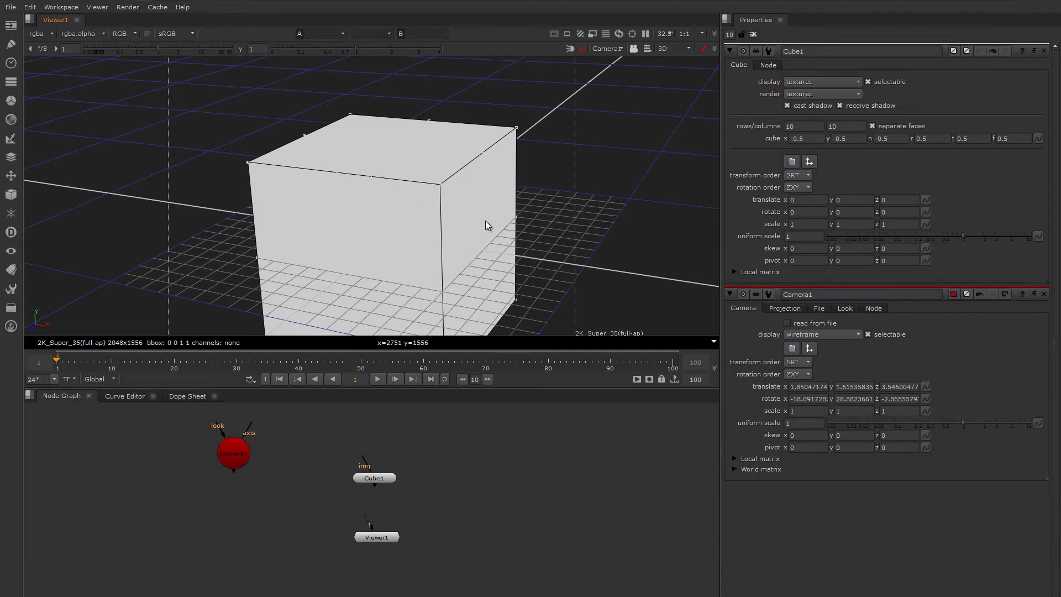
{"action": "mouse_move", "coordinate": [485, 220]}
{"action": "left_mouse_down", "text": "ctrl"}
{"action": "mouse_move", "coordinate": [411, 221]}
{"action": "mouse_move", "coordinate": [575, 222]}
{"action": "mouse_move", "coordinate": [450, 223]}
{"action": "mouse_move", "coordinate": [540, 225]}
{"action": "mouse_move", "coordinate": [467, 221]}
{"action": "left_mouse_up", "text": "ctrl"}
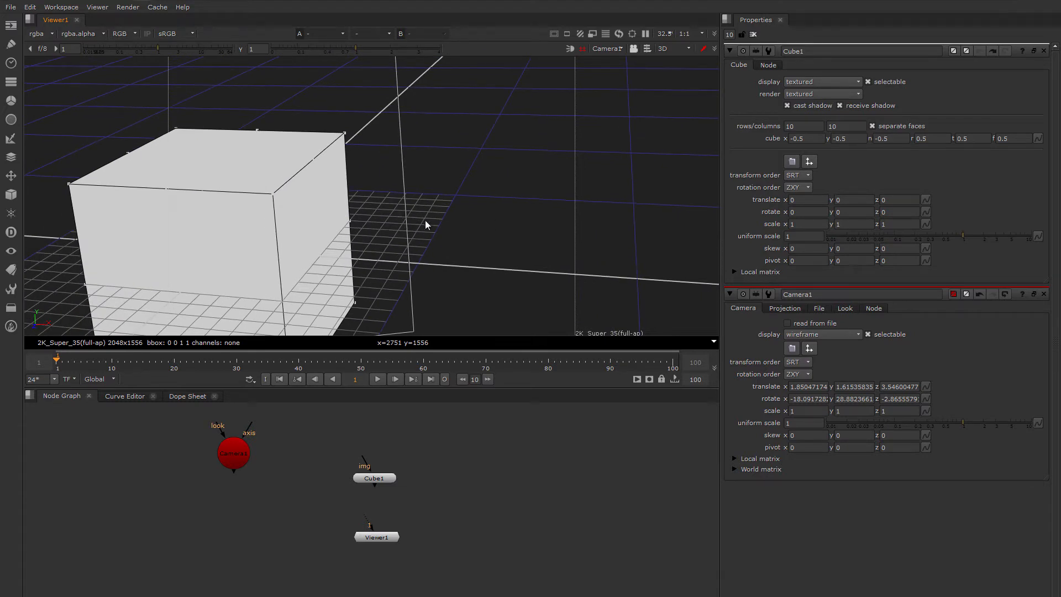
{"action": "left_click_drag", "start_coordinate": [405, 224], "coordinate": [384, 229], "text": "ctrl"}
{"action": "scroll", "coordinate": [416, 231], "scroll_direction": "up", "scroll_amount": 5}
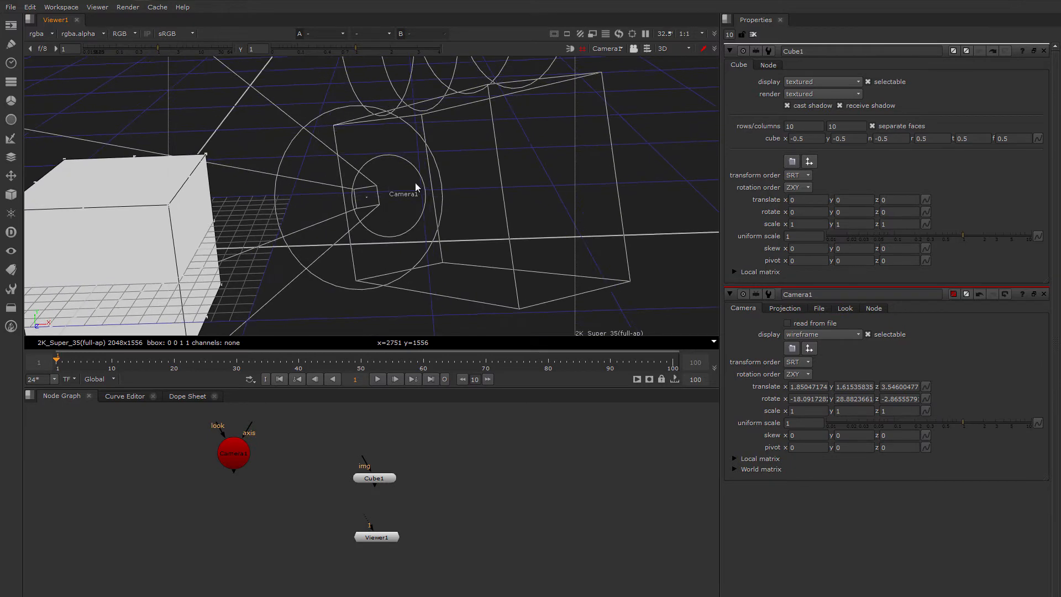
{"action": "left_click_drag", "start_coordinate": [384, 188], "coordinate": [519, 146], "text": "ctrl"}
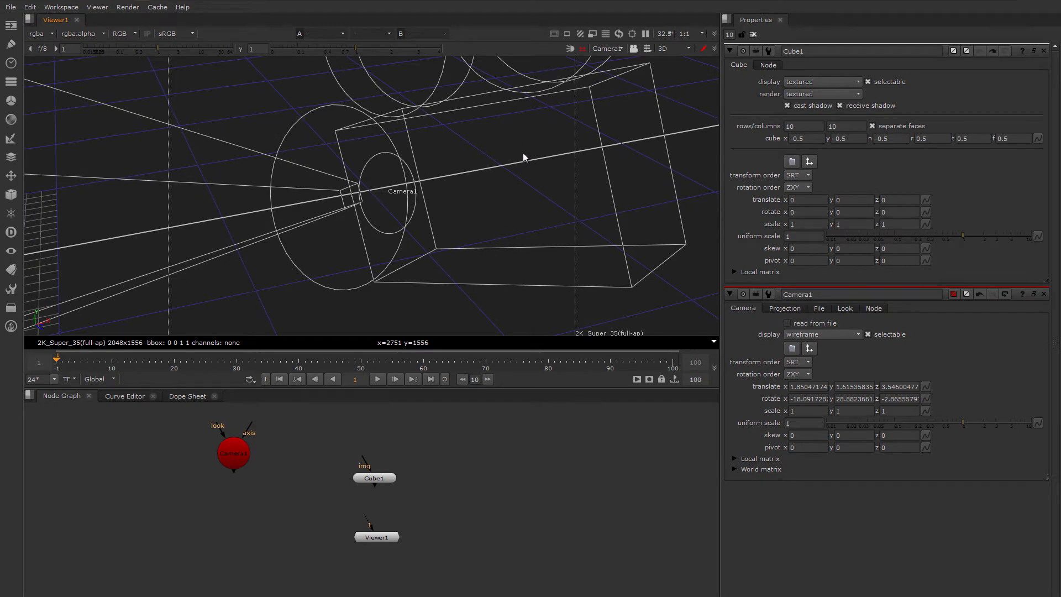
{"action": "left_click_drag", "start_coordinate": [530, 182], "coordinate": [374, 142], "text": "ctrl"}
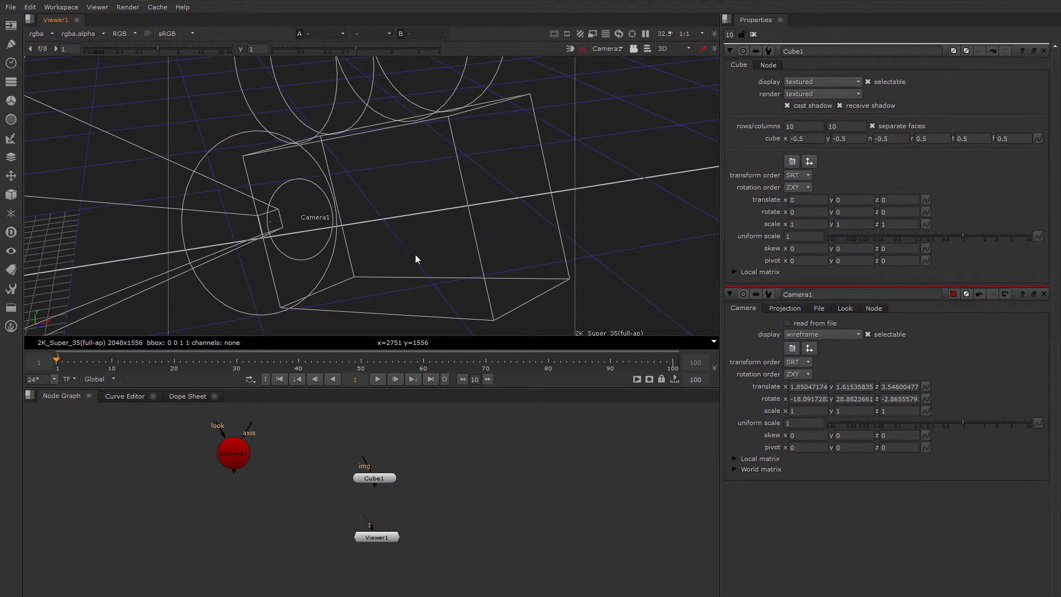
Step: Return the viewer to the Camera1 viewpoint and lock the 3D view to that camera
{"action": "left_click", "coordinate": [617, 49]}
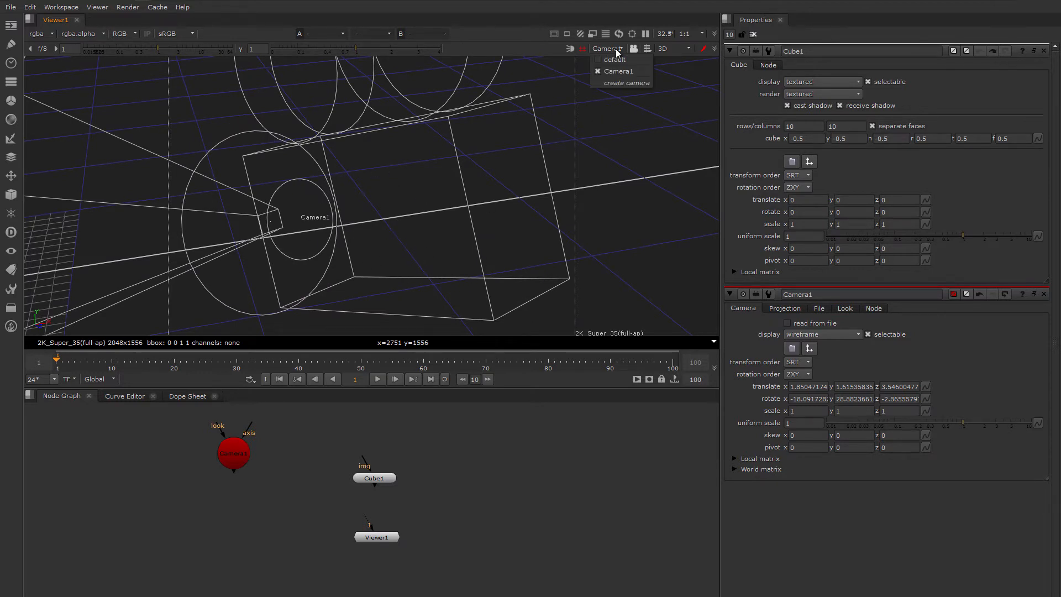
{"action": "left_click", "coordinate": [618, 72]}
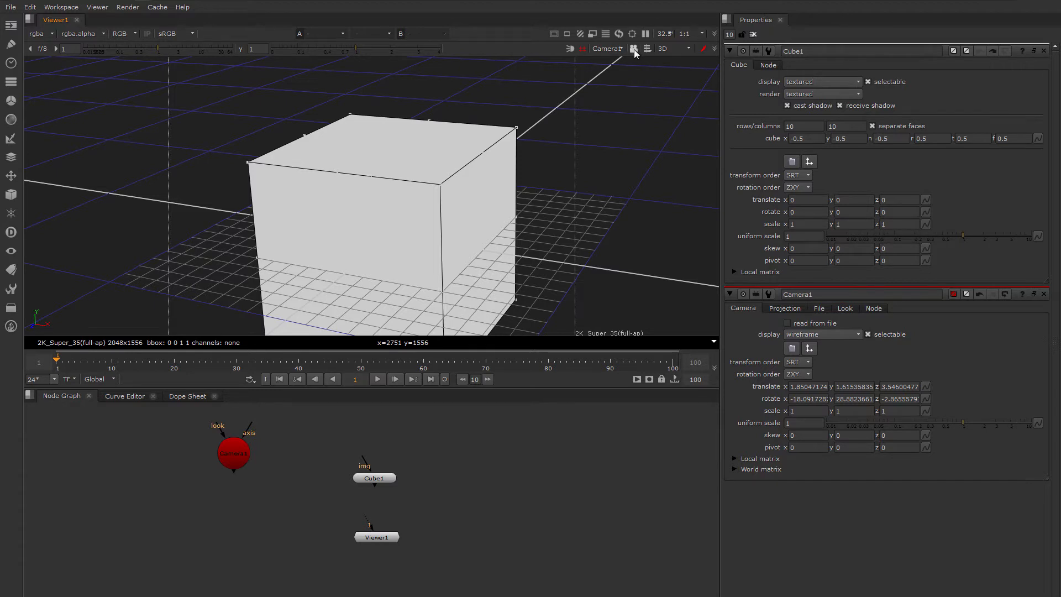
{"action": "left_click", "coordinate": [634, 49]}
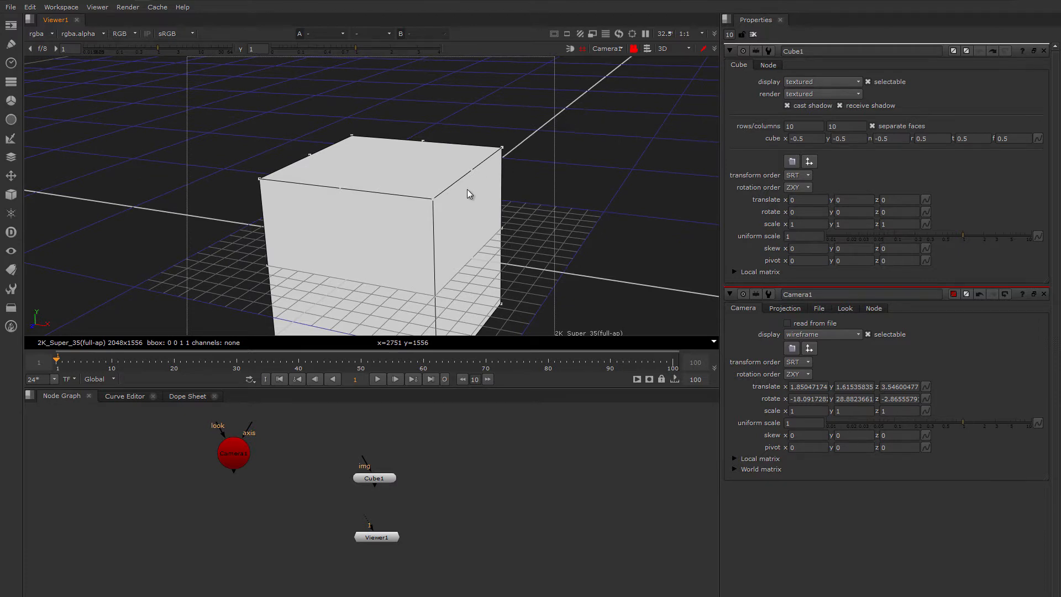
Step: Examine the cube's framing within the 2K_Super_35(full-ap) format boundary in the locked Camera1 view
{"action": "scroll", "coordinate": [515, 197], "scroll_direction": "down", "scroll_amount": 6}
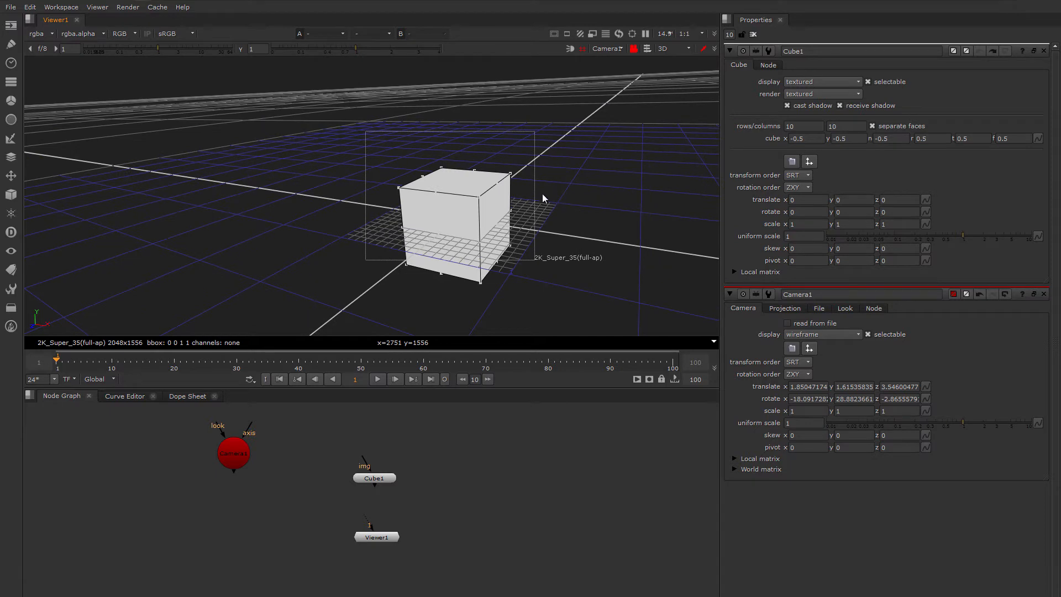
{"action": "middle_click_drag", "start_coordinate": [542, 194], "coordinate": [483, 178]}
{"action": "scroll", "coordinate": [483, 178], "scroll_direction": "down", "scroll_amount": 4}
{"action": "scroll", "coordinate": [483, 179], "scroll_direction": "up", "scroll_amount": 4}
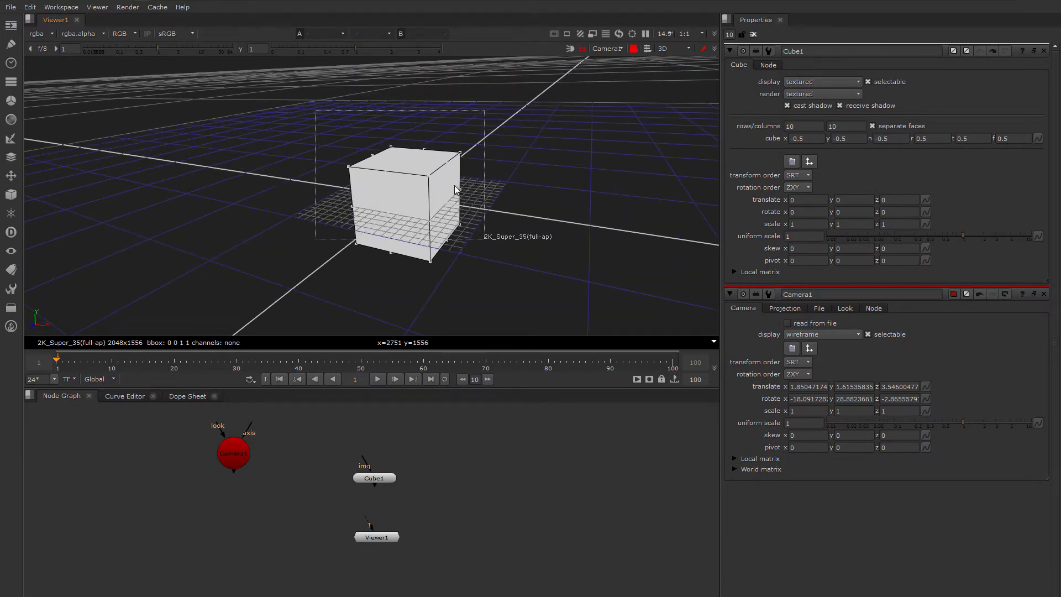
{"action": "middle_click_drag", "start_coordinate": [469, 171], "coordinate": [466, 182]}
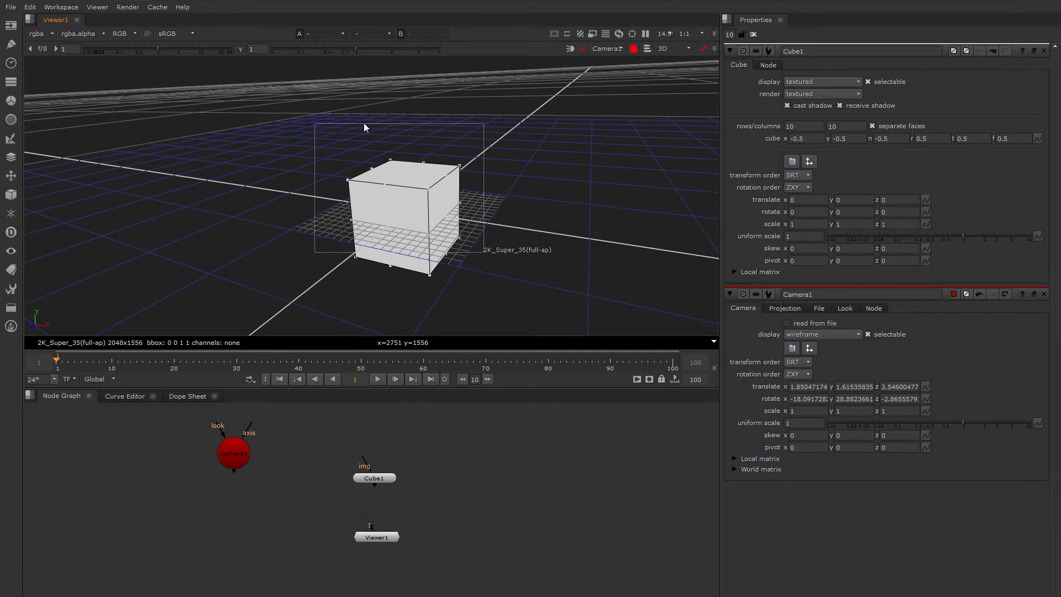
{"action": "mouse_move", "coordinate": [439, 186]}
{"action": "middle_mouse_down"}
{"action": "mouse_move", "coordinate": [379, 200]}
{"action": "mouse_move", "coordinate": [426, 185]}
{"action": "middle_mouse_up"}
{"action": "scroll", "coordinate": [422, 185], "scroll_direction": "down", "scroll_amount": 3}
{"action": "scroll", "coordinate": [420, 187], "scroll_direction": "up", "scroll_amount": 5}
{"action": "scroll", "coordinate": [401, 194], "scroll_direction": "down", "scroll_amount": 4}
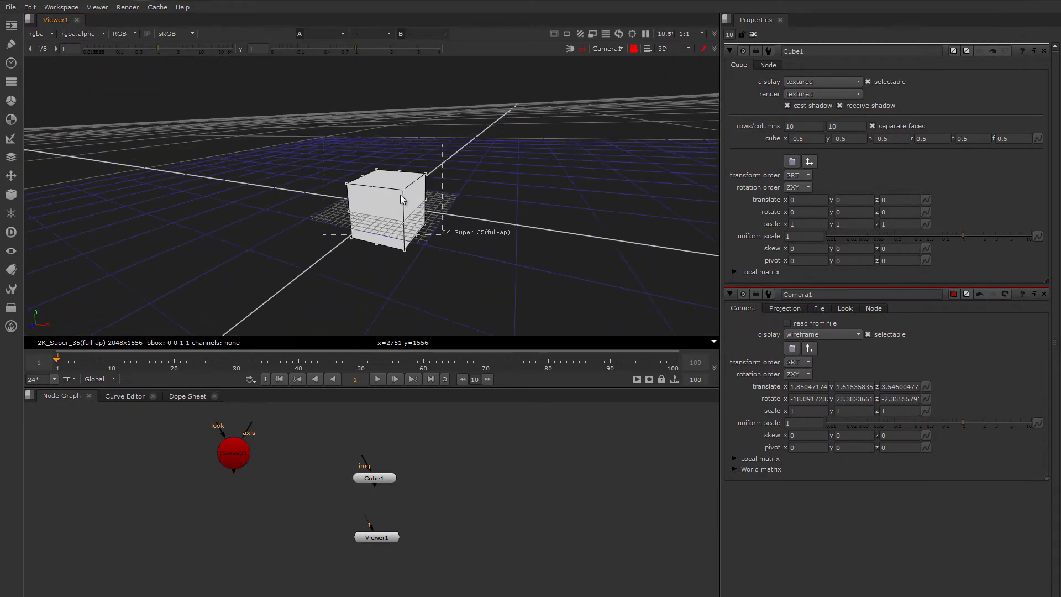
{"action": "scroll", "coordinate": [402, 199], "scroll_direction": "down", "scroll_amount": 1}
{"action": "scroll", "coordinate": [395, 201], "scroll_direction": "up", "scroll_amount": 5}
{"action": "scroll", "coordinate": [395, 201], "scroll_direction": "down", "scroll_amount": 3}
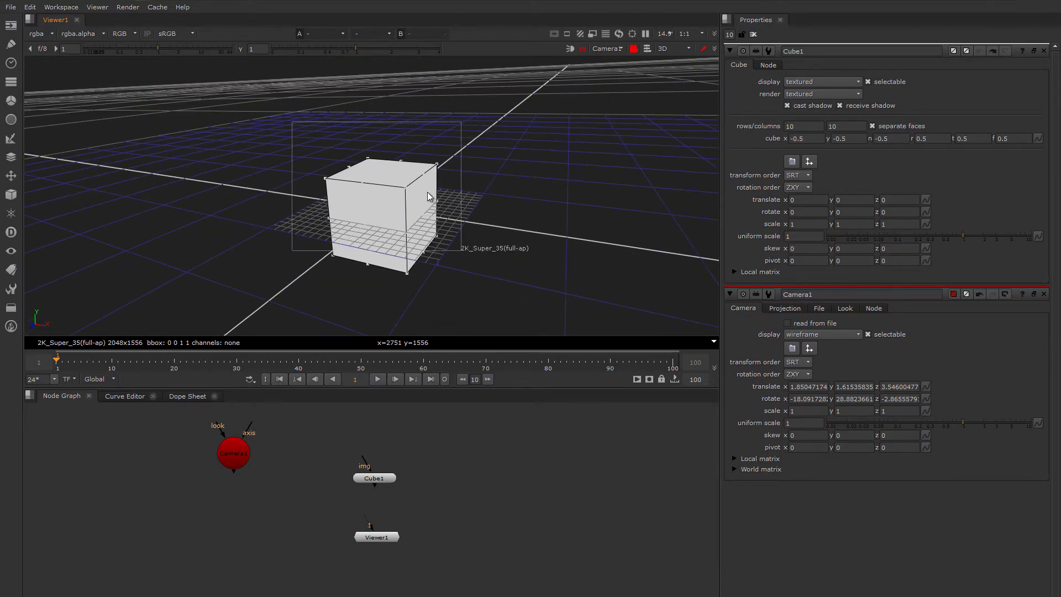
{"action": "mouse_move", "coordinate": [427, 192]}
{"action": "middle_mouse_down"}
{"action": "mouse_move", "coordinate": [418, 191]}
{"action": "mouse_move", "coordinate": [425, 198]}
{"action": "middle_mouse_up"}
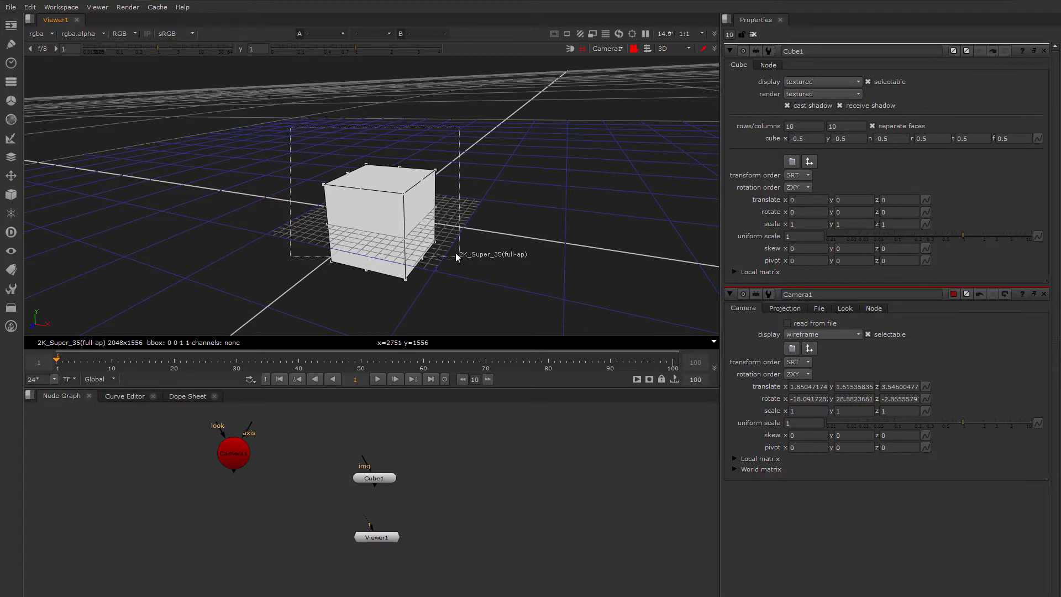
{"action": "scroll", "coordinate": [373, 244], "scroll_direction": "up", "scroll_amount": 2}
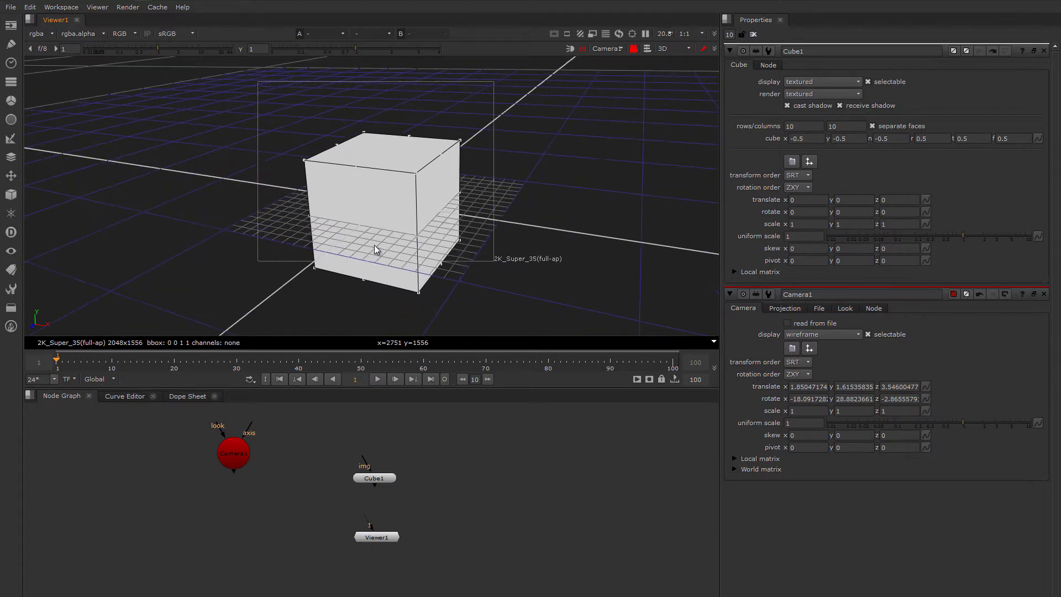
{"action": "scroll", "coordinate": [464, 241], "scroll_direction": "up", "scroll_amount": 1}
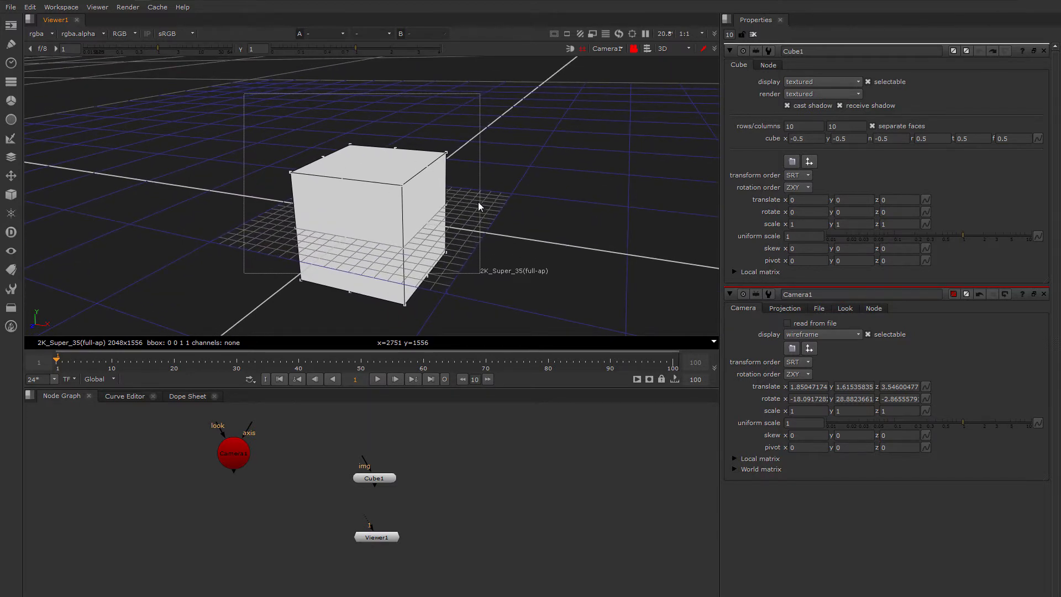
{"action": "middle_click_drag", "start_coordinate": [479, 201], "coordinate": [474, 214]}
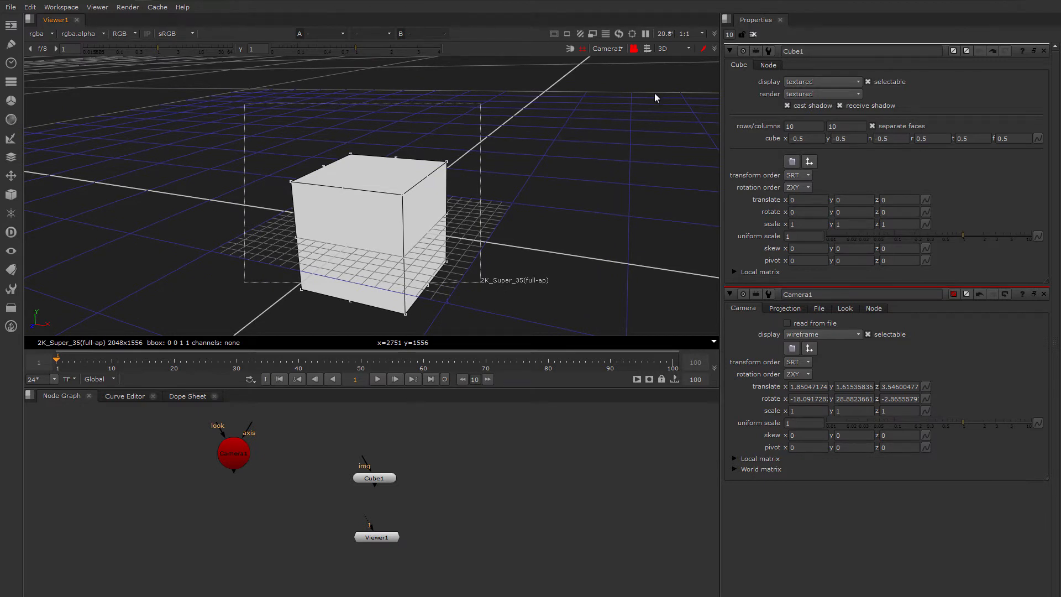
Step: Enable the interactive camera lock and reframe the cube, placing Camera1 at about 2.63, 1.93, 4.42 with rotation about -19.29, 32.48, -2.87
{"action": "left_click", "coordinate": [634, 49], "text": "ctrl"}
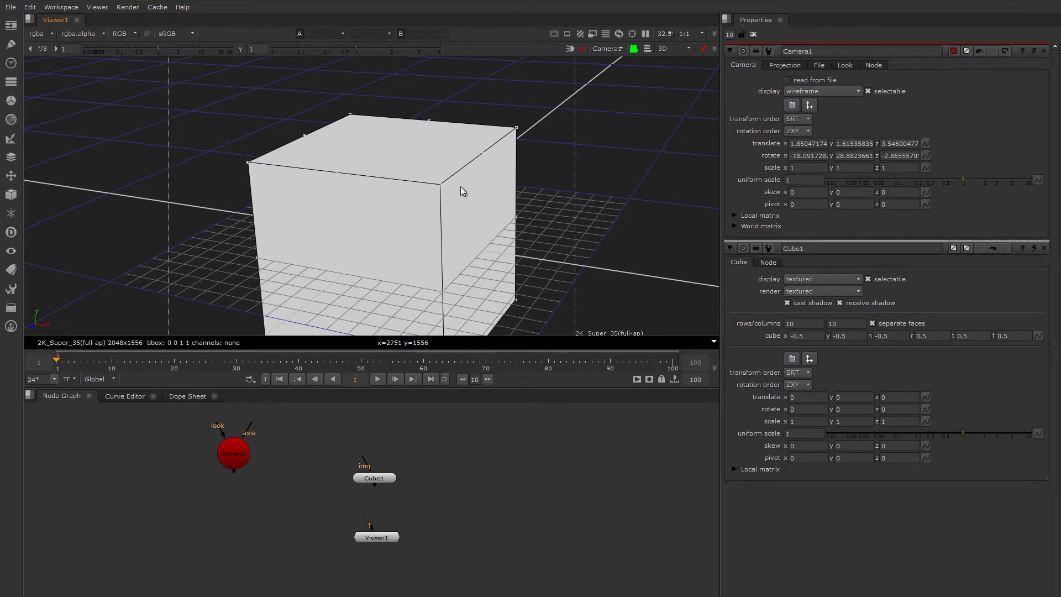
{"action": "mouse_move", "coordinate": [480, 198]}
{"action": "left_mouse_down", "text": "ctrl"}
{"action": "mouse_move", "coordinate": [455, 198]}
{"action": "mouse_move", "coordinate": [503, 197]}
{"action": "mouse_move", "coordinate": [468, 201]}
{"action": "mouse_move", "coordinate": [480, 201]}
{"action": "left_mouse_up", "text": "ctrl"}
{"action": "left_click_drag", "start_coordinate": [496, 204], "coordinate": [366, 176], "text": "ctrl"}
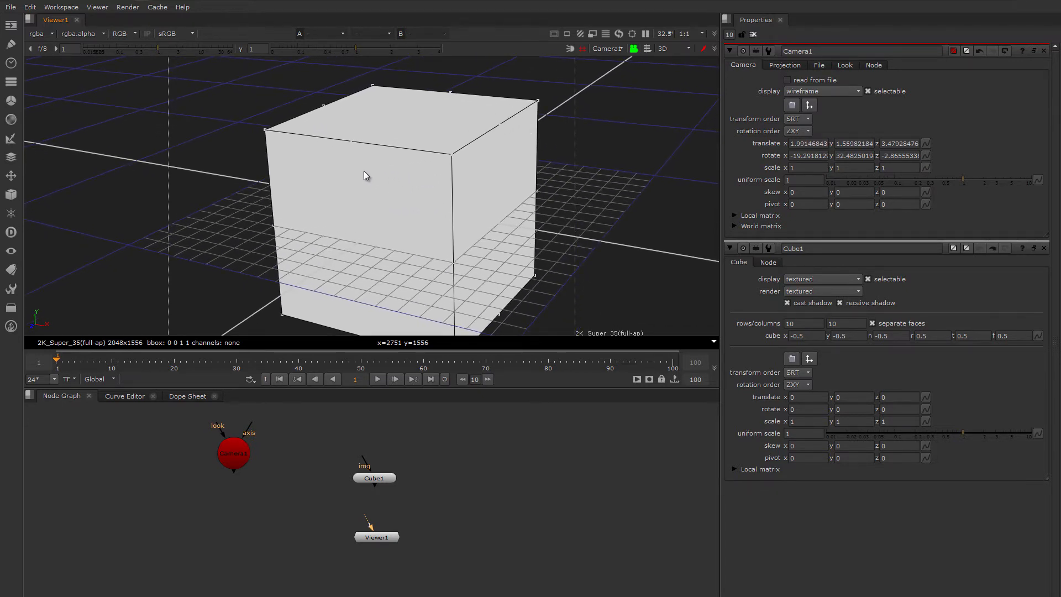
{"action": "left_click_drag", "start_coordinate": [367, 172], "coordinate": [348, 210], "text": "alt"}
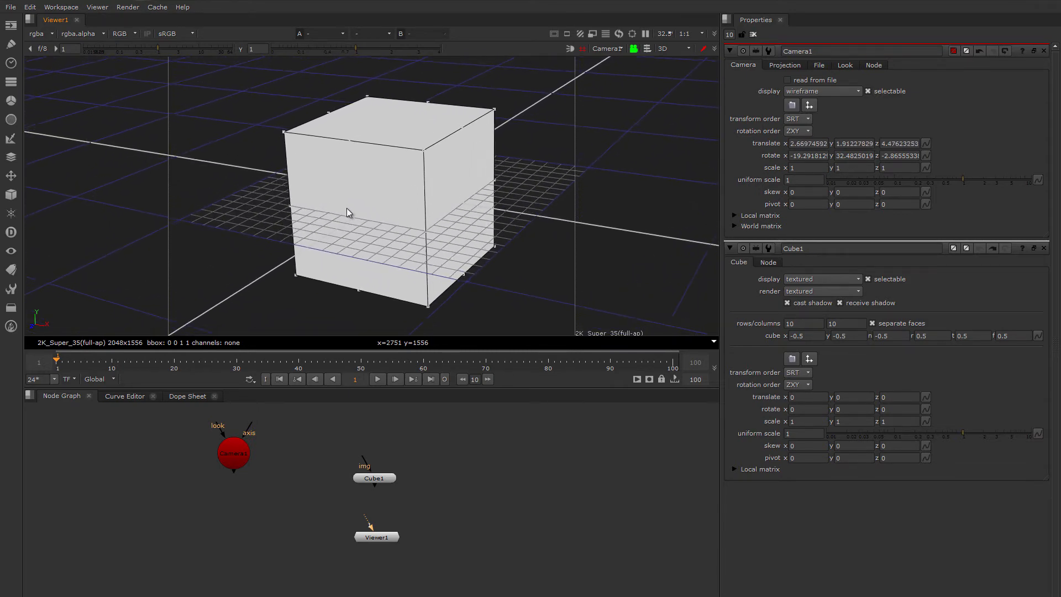
{"action": "mouse_move", "coordinate": [347, 208]}
{"action": "right_mouse_down", "text": "alt"}
{"action": "mouse_move", "coordinate": [333, 209]}
{"action": "mouse_move", "coordinate": [385, 206]}
{"action": "mouse_move", "coordinate": [330, 209]}
{"action": "mouse_move", "coordinate": [389, 205]}
{"action": "mouse_move", "coordinate": [333, 209]}
{"action": "mouse_move", "coordinate": [367, 211]}
{"action": "right_mouse_up", "text": "alt"}
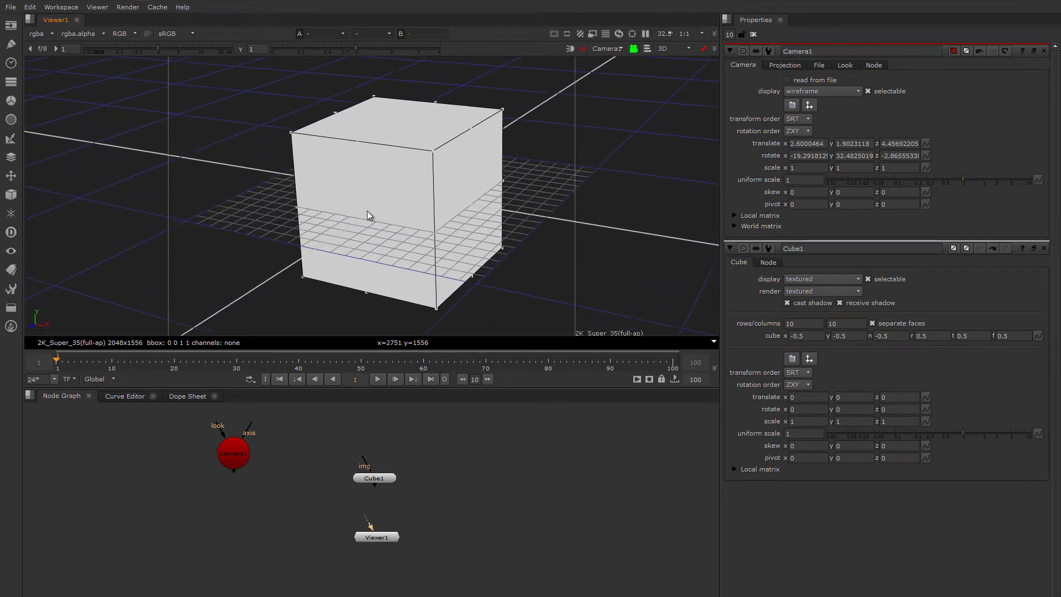
{"action": "left_click_drag", "start_coordinate": [367, 211], "coordinate": [342, 233], "text": "alt"}
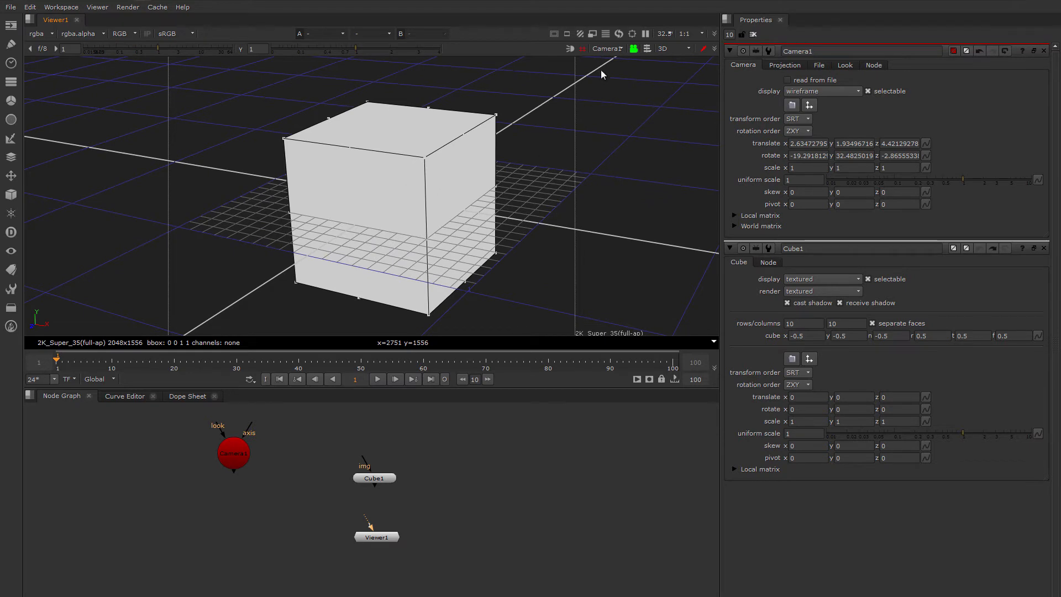
Step: Turn on the headlamp lighting in the 3D viewer to shade the cube's faces
{"action": "left_click", "coordinate": [569, 49]}
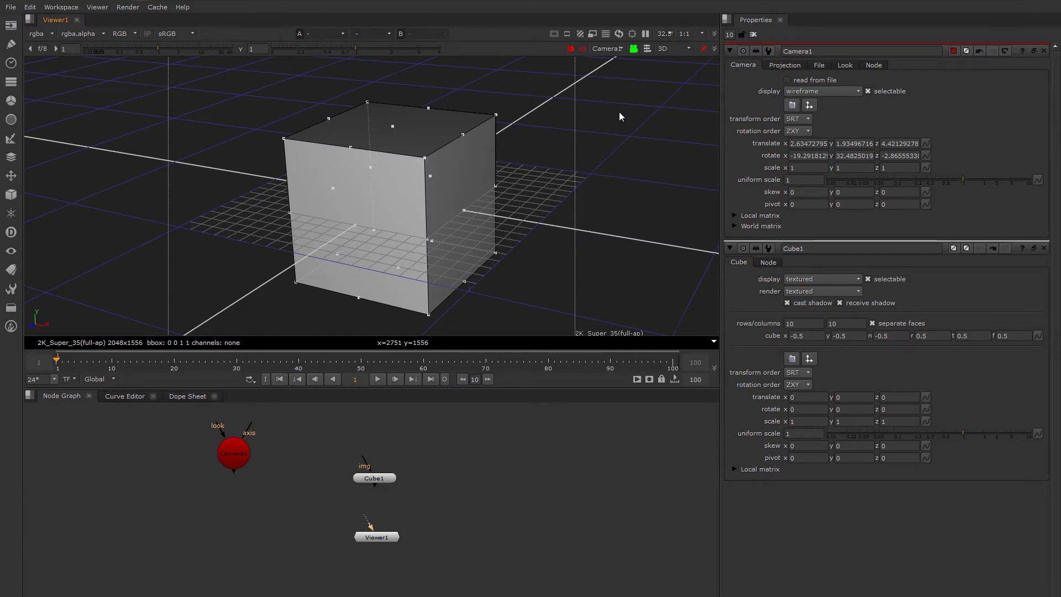
Step: Look through the 3D selection modes and select the cube as a node in the viewer
{"action": "left_click", "coordinate": [647, 49]}
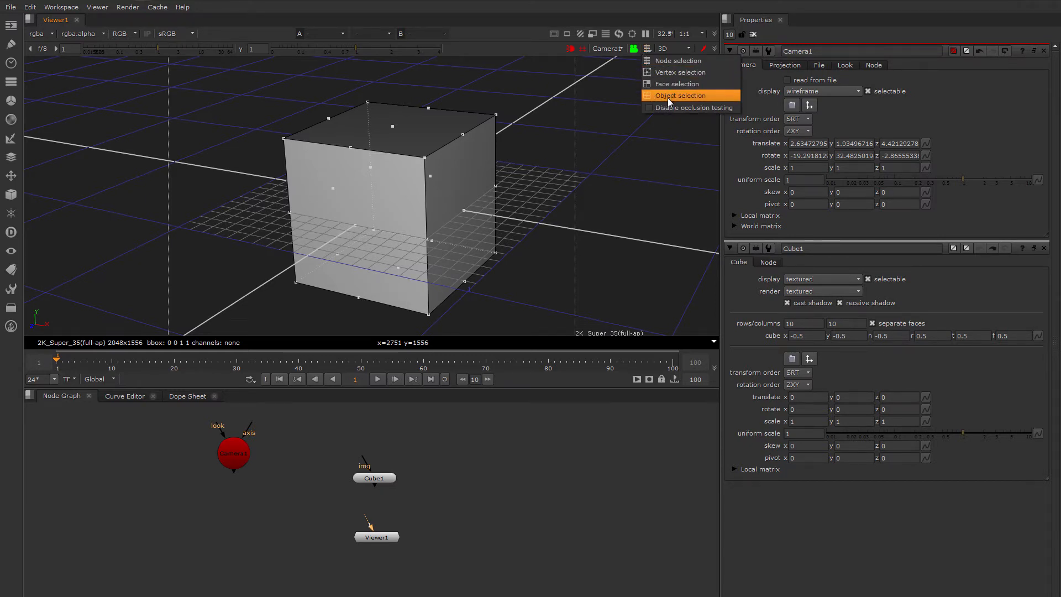
{"action": "left_click", "coordinate": [649, 52]}
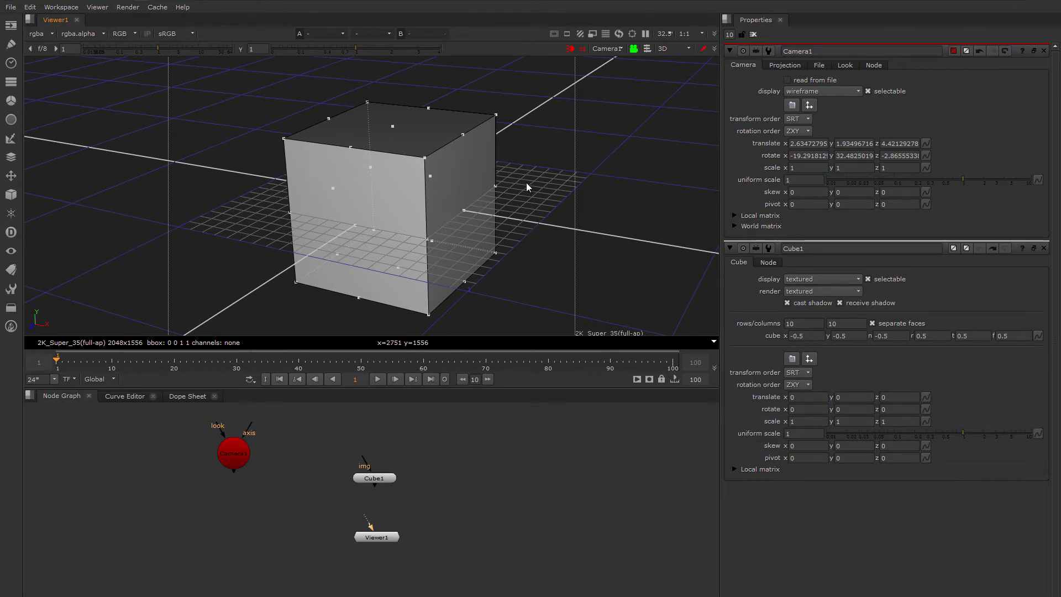
{"action": "left_click", "coordinate": [427, 154]}
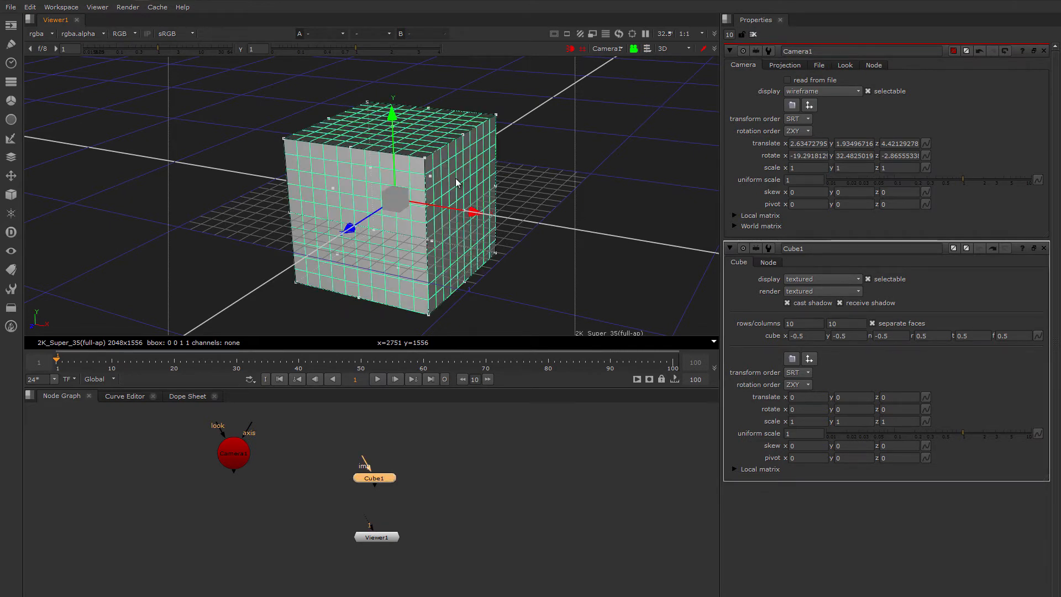
Step: Switch the viewer from Camera1 to the default view and frame the selected cube from a clear angle
{"action": "left_click", "coordinate": [608, 48]}
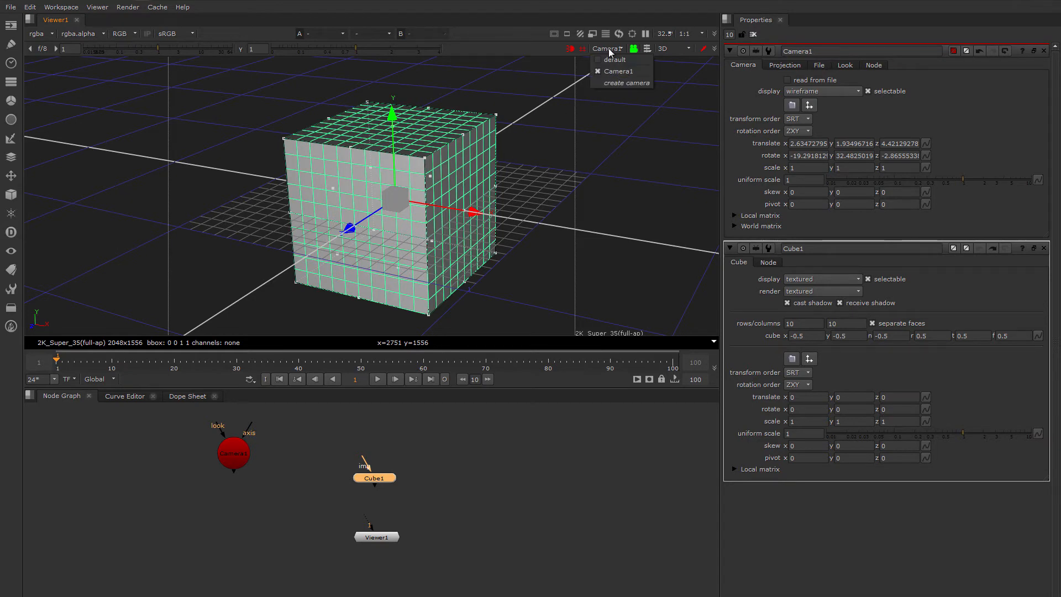
{"action": "left_click", "coordinate": [604, 57]}
{"action": "left_click_drag", "start_coordinate": [488, 208], "coordinate": [430, 206], "text": "ctrl"}
{"action": "scroll", "coordinate": [495, 215], "scroll_direction": "down", "scroll_amount": 3}
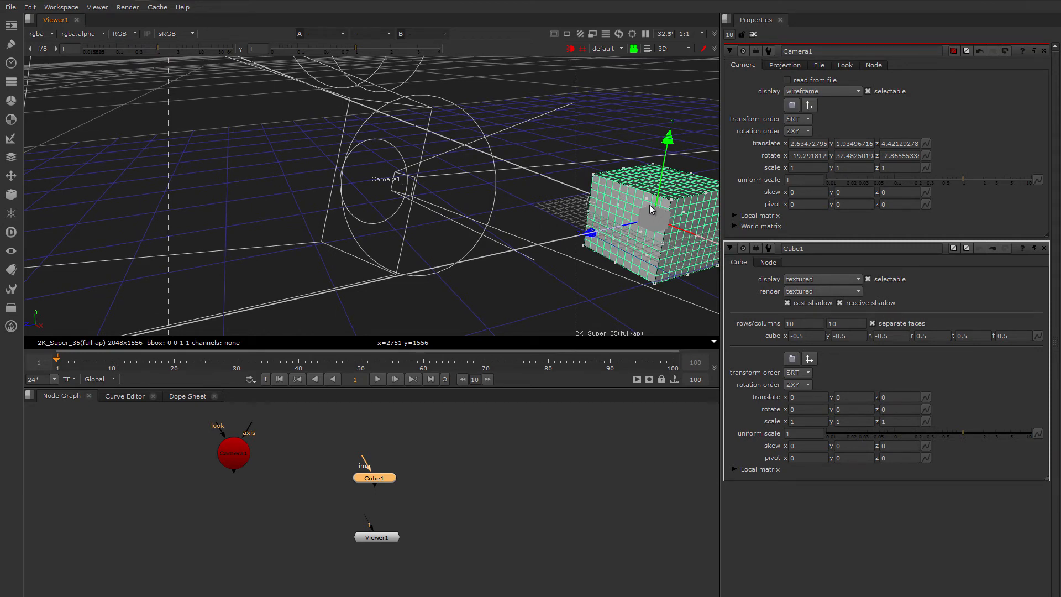
{"action": "key", "text": "f"}
{"action": "left_click_drag", "start_coordinate": [429, 244], "coordinate": [527, 247], "text": "ctrl"}
{"action": "scroll", "coordinate": [463, 247], "scroll_direction": "down", "scroll_amount": 3}
{"action": "left_click", "coordinate": [529, 280]}
{"action": "left_click", "coordinate": [442, 230]}
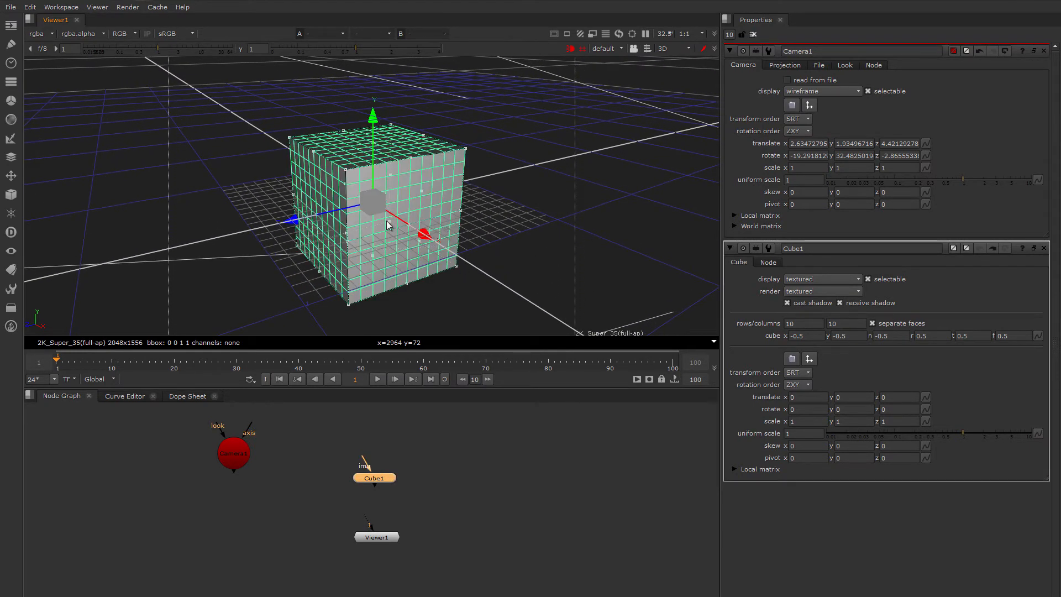
{"action": "left_click_drag", "start_coordinate": [443, 262], "coordinate": [457, 255], "text": "ctrl"}
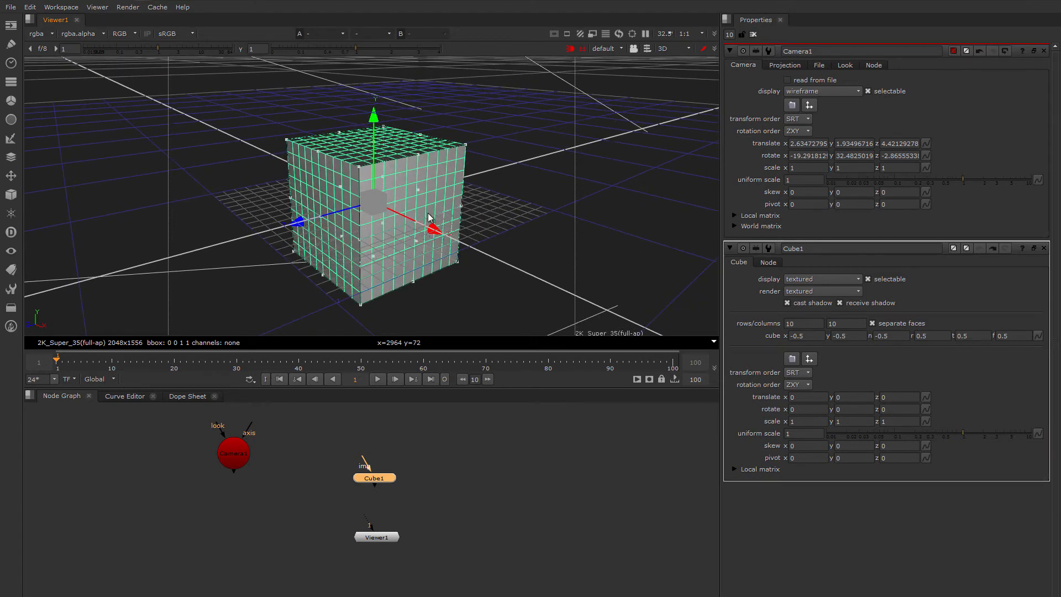
Step: Try moving the cube along its individual axes, starting with X to about -0.35, and undo the moves
{"action": "left_click_drag", "start_coordinate": [437, 234], "coordinate": [406, 210]}
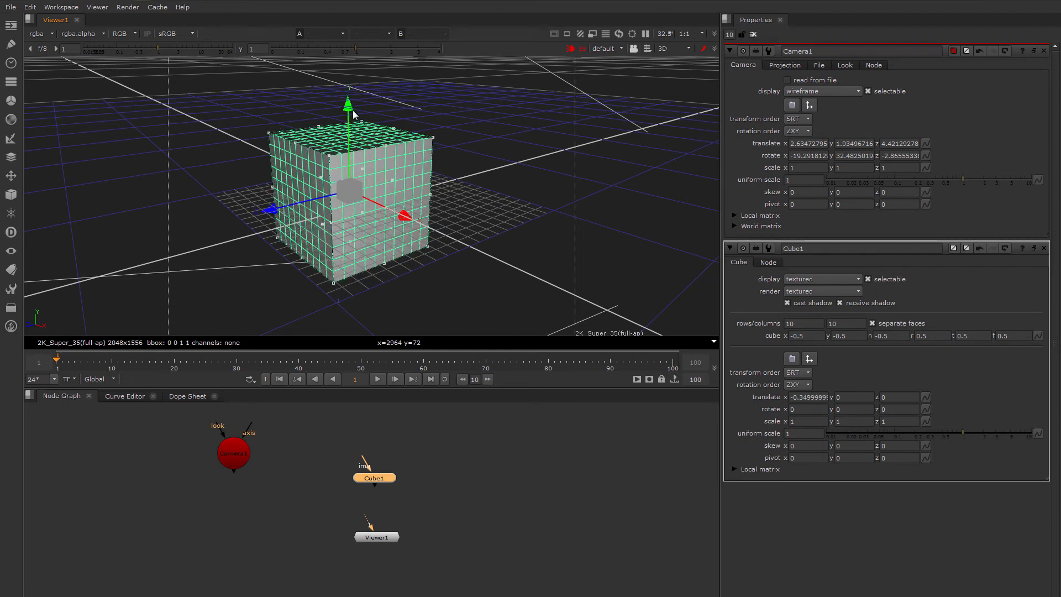
{"action": "left_click_drag", "start_coordinate": [353, 115], "coordinate": [347, 88]}
{"action": "mouse_move", "coordinate": [278, 188]}
{"action": "left_mouse_down"}
{"action": "mouse_move", "coordinate": [264, 190]}
{"action": "mouse_move", "coordinate": [275, 190]}
{"action": "left_mouse_up"}
{"action": "key", "text": "ctrl+z"}
{"action": "key", "text": "ctrl+z"}
{"action": "key", "text": "ctrl+z"}
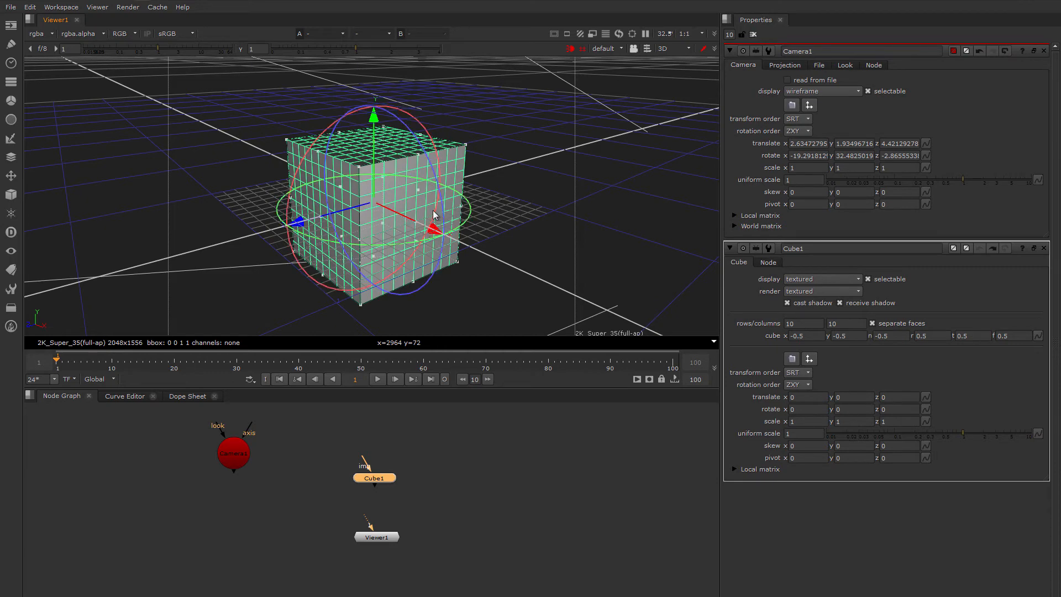
Step: Try rotating the cube about 11.6 degrees around Z and around another axis, and undo the rotations
{"action": "left_click_drag", "start_coordinate": [437, 175], "coordinate": [424, 159], "text": "ctrl"}
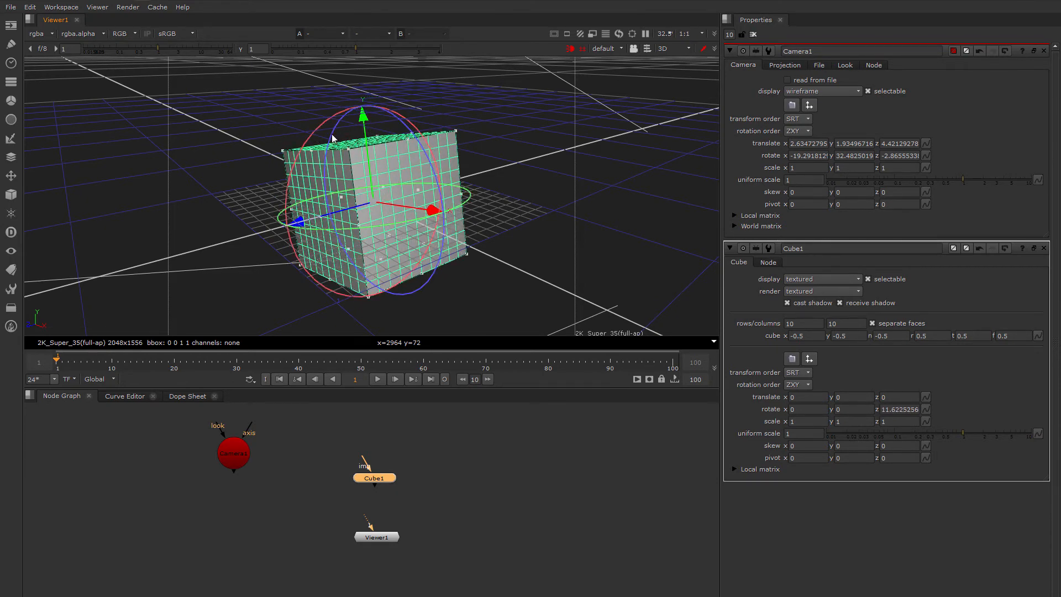
{"action": "left_click_drag", "start_coordinate": [332, 137], "coordinate": [328, 197], "text": "ctrl"}
{"action": "key", "text": "ctrl+z"}
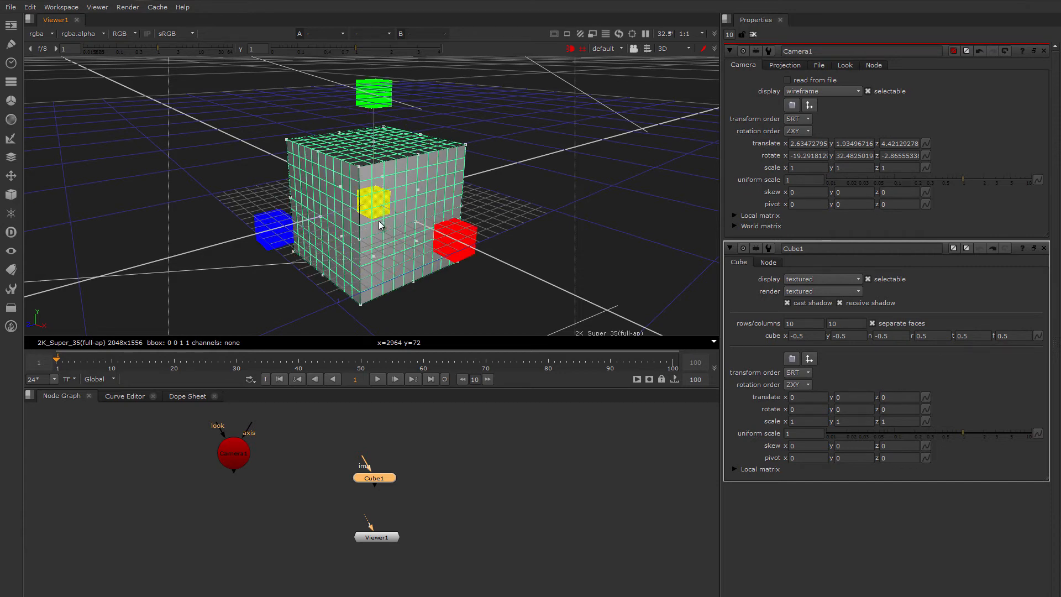
Step: Try scaling the cube to about 1.1 in X and 1.25 in Z, then uniformly, and undo all the scaling
{"action": "left_click_drag", "start_coordinate": [447, 243], "coordinate": [465, 246], "text": "ctrl+shift"}
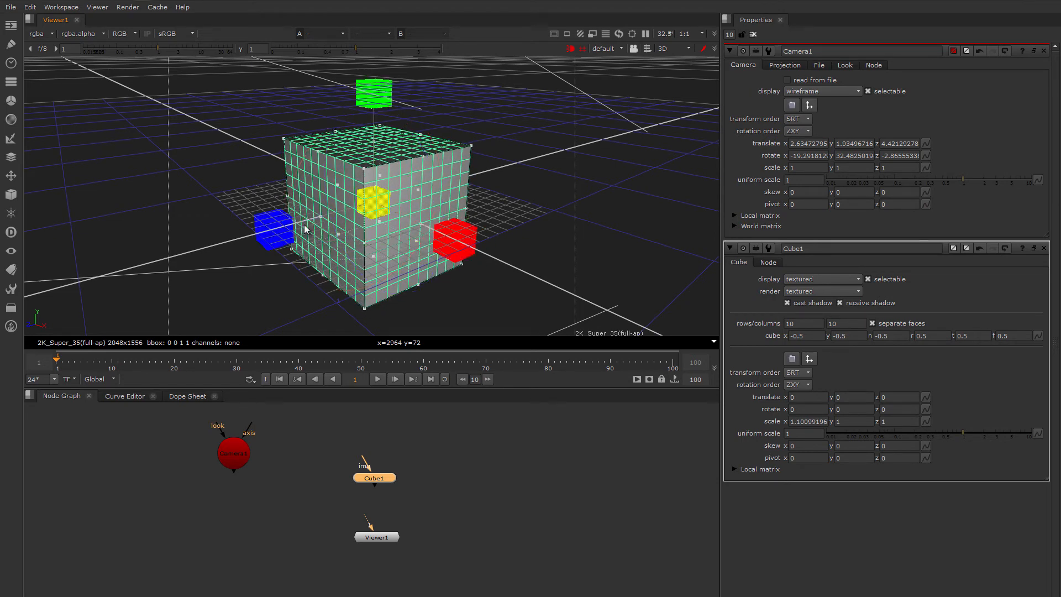
{"action": "left_click_drag", "start_coordinate": [304, 228], "coordinate": [262, 236], "text": "ctrl+shift"}
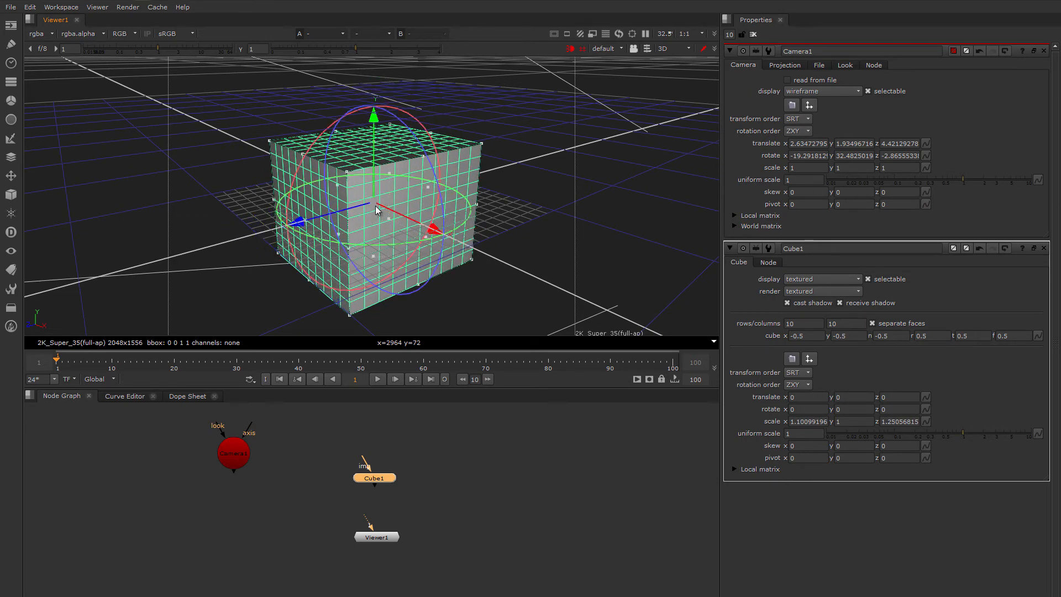
{"action": "left_click_drag", "start_coordinate": [373, 209], "coordinate": [420, 200], "text": "ctrl+shift"}
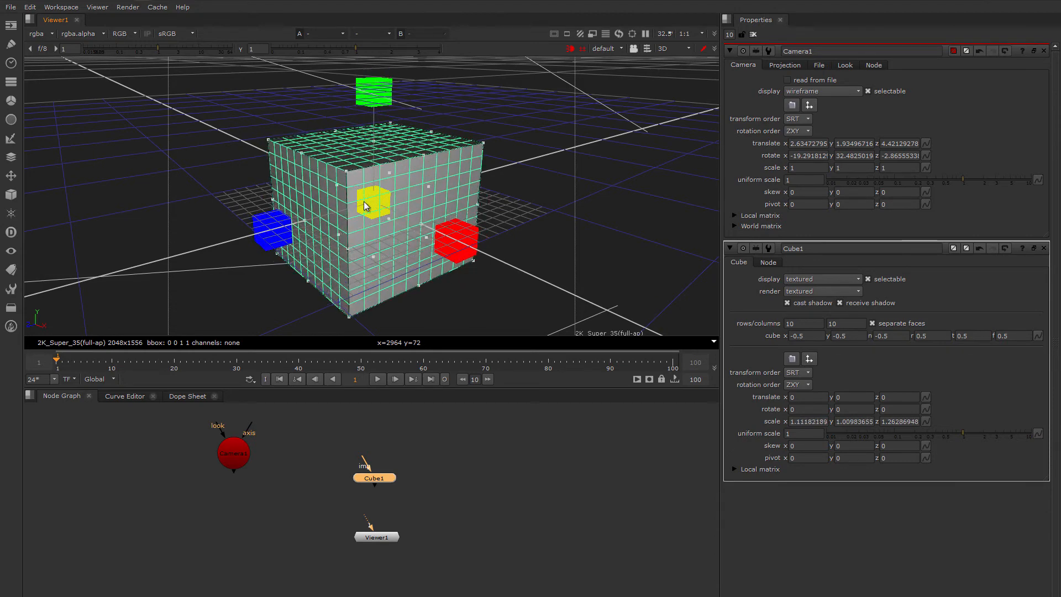
{"action": "key", "text": "ctrl+z"}
{"action": "key", "text": "ctrl+z"}
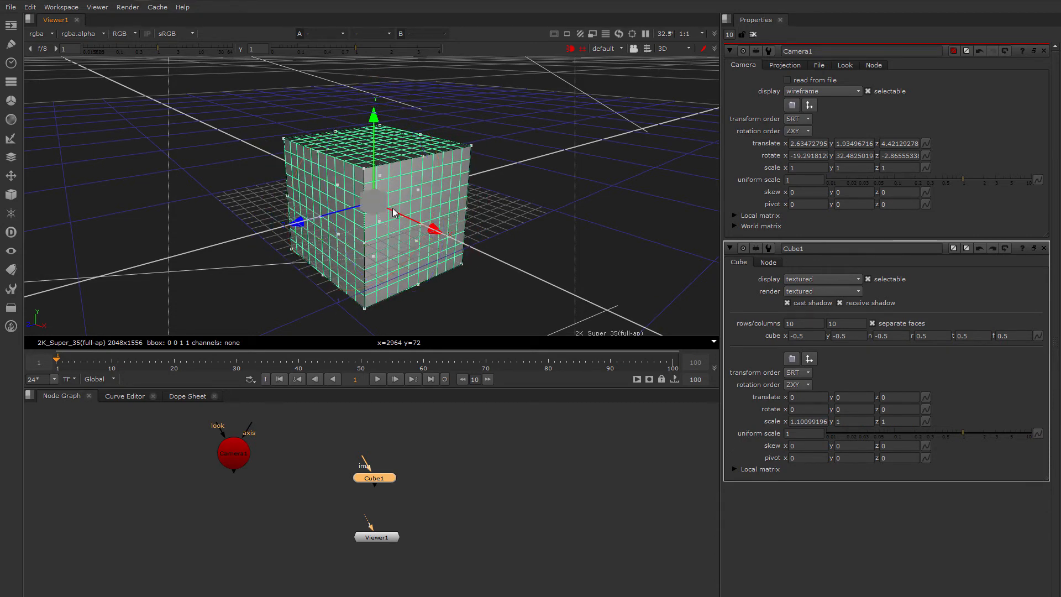
{"action": "key", "text": "ctrl+z"}
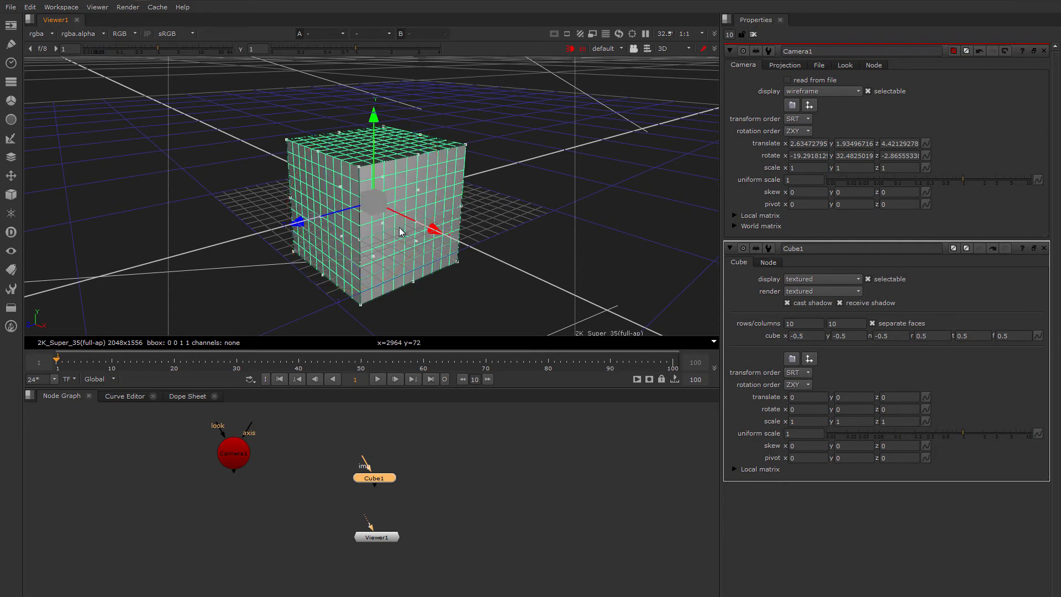
Step: Move the cube's pivot to about -0.102, -0.284, 0.688, near one of its lower corners
{"action": "key", "text": "ctrl"}
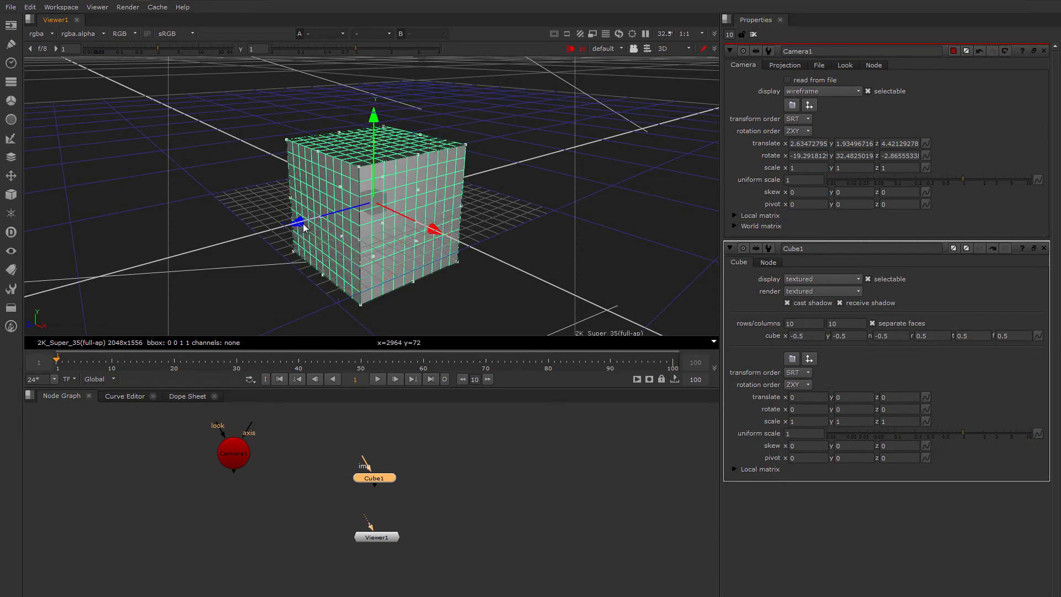
{"action": "left_click_drag", "start_coordinate": [303, 227], "coordinate": [219, 248], "text": "ctrl+alt"}
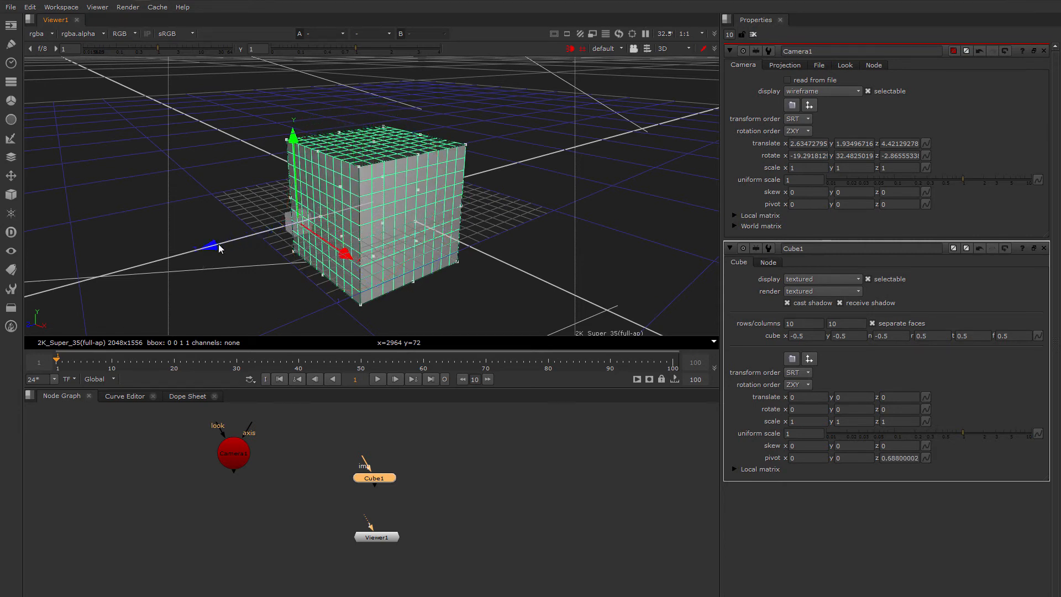
{"action": "left_click_drag", "start_coordinate": [291, 172], "coordinate": [339, 296], "text": "ctrl+alt"}
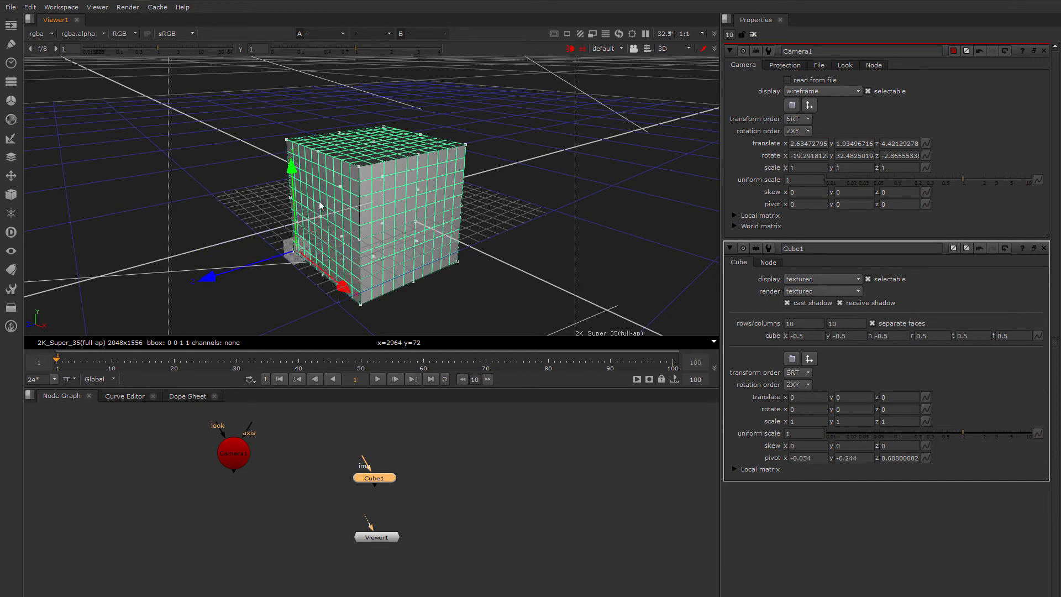
{"action": "left_click_drag", "start_coordinate": [293, 169], "coordinate": [292, 173], "text": "ctrl+alt"}
{"action": "left_click_drag", "start_coordinate": [340, 293], "coordinate": [515, 284], "text": "ctrl+alt"}
Step: Try rotating the cube around its offset pivot and undo the rotations
{"action": "key", "text": "ctrl"}
{"action": "key", "text": "ctrl+z"}
{"action": "mouse_move", "coordinate": [519, 202]}
{"action": "left_mouse_down", "text": "ctrl"}
{"action": "mouse_move", "coordinate": [541, 225]}
{"action": "mouse_move", "coordinate": [528, 217]}
{"action": "left_mouse_up", "text": "ctrl"}
{"action": "key", "text": "ctrl+z"}
{"action": "key", "text": "ctrl+z"}
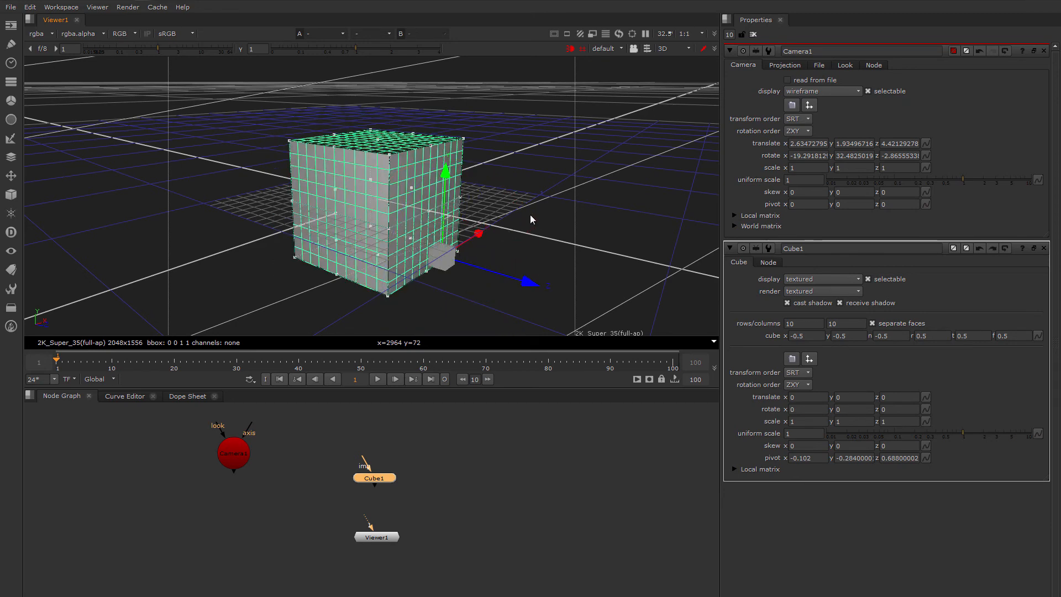
Step: Deselect the cube and reshape it by its handles to extents of about n -0.205, r 0.548, t 0.442 and f 0.588
{"action": "right_click_drag", "start_coordinate": [529, 216], "coordinate": [374, 226], "text": "alt"}
{"action": "left_click", "coordinate": [515, 206]}
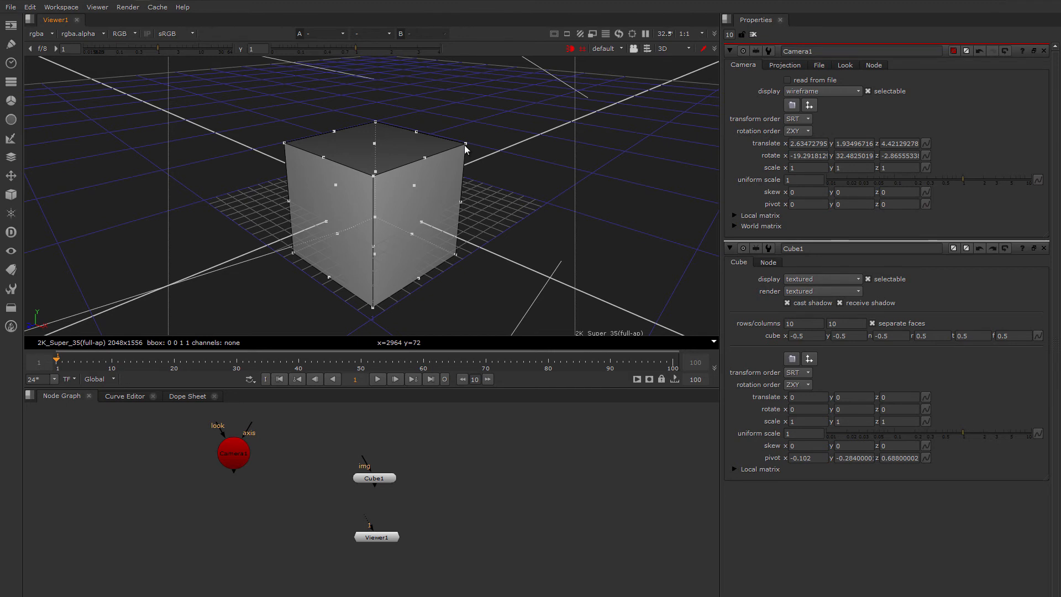
{"action": "left_click_drag", "start_coordinate": [466, 145], "coordinate": [361, 154]}
{"action": "left_click_drag", "start_coordinate": [414, 218], "coordinate": [430, 239], "text": "ctrl"}
{"action": "left_click_drag", "start_coordinate": [338, 236], "coordinate": [329, 243]}
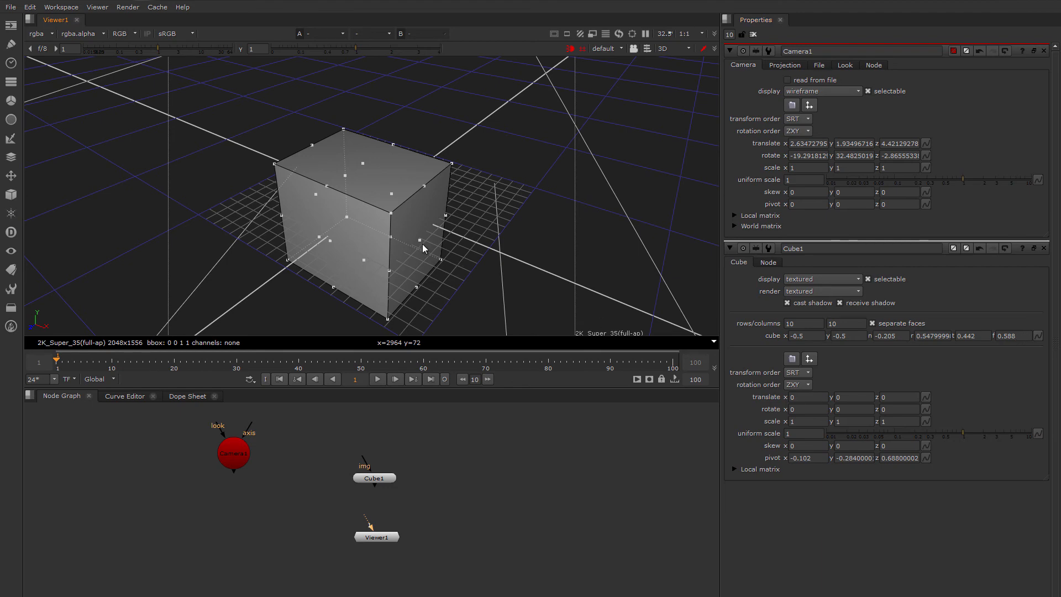
Step: Shrink the cube by its handles to extents of about x -0.4, n -0.122, r 0.318 and t 0.262
{"action": "left_click_drag", "start_coordinate": [422, 243], "coordinate": [387, 227]}
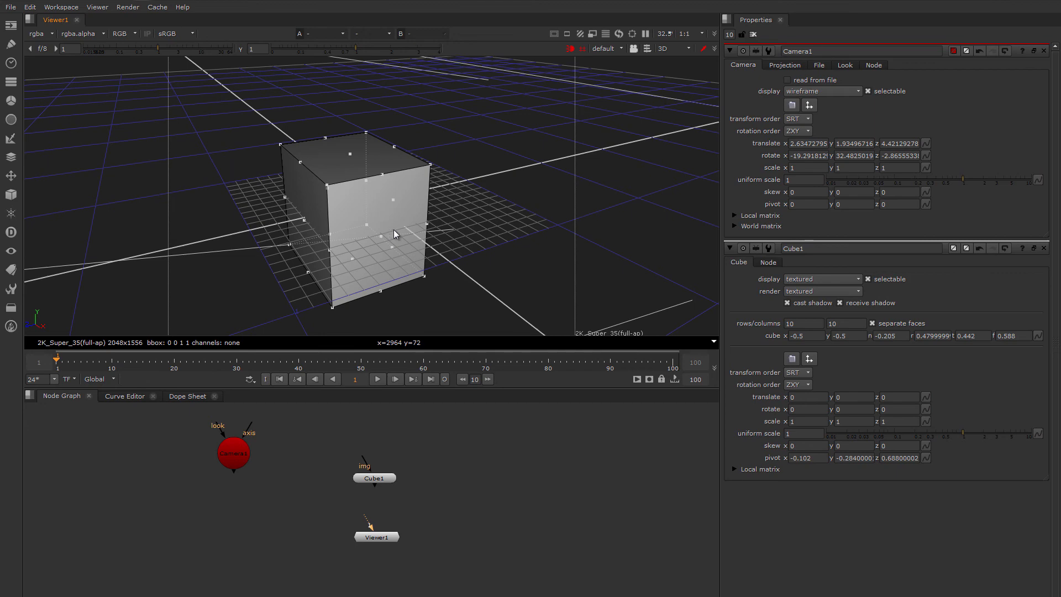
{"action": "left_click_drag", "start_coordinate": [413, 260], "coordinate": [528, 279], "text": "ctrl"}
{"action": "left_click_drag", "start_coordinate": [443, 176], "coordinate": [415, 175]}
{"action": "mouse_move", "coordinate": [318, 160]}
{"action": "left_mouse_down"}
{"action": "mouse_move", "coordinate": [316, 150]}
{"action": "mouse_move", "coordinate": [334, 157]}
{"action": "left_mouse_up"}
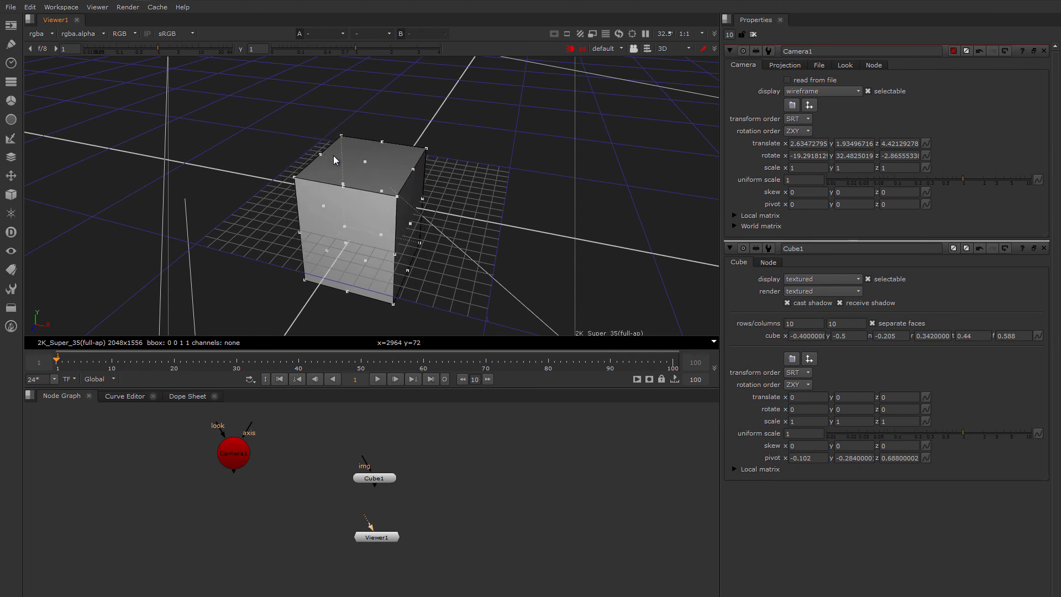
{"action": "left_click_drag", "start_coordinate": [428, 181], "coordinate": [347, 204], "text": "ctrl"}
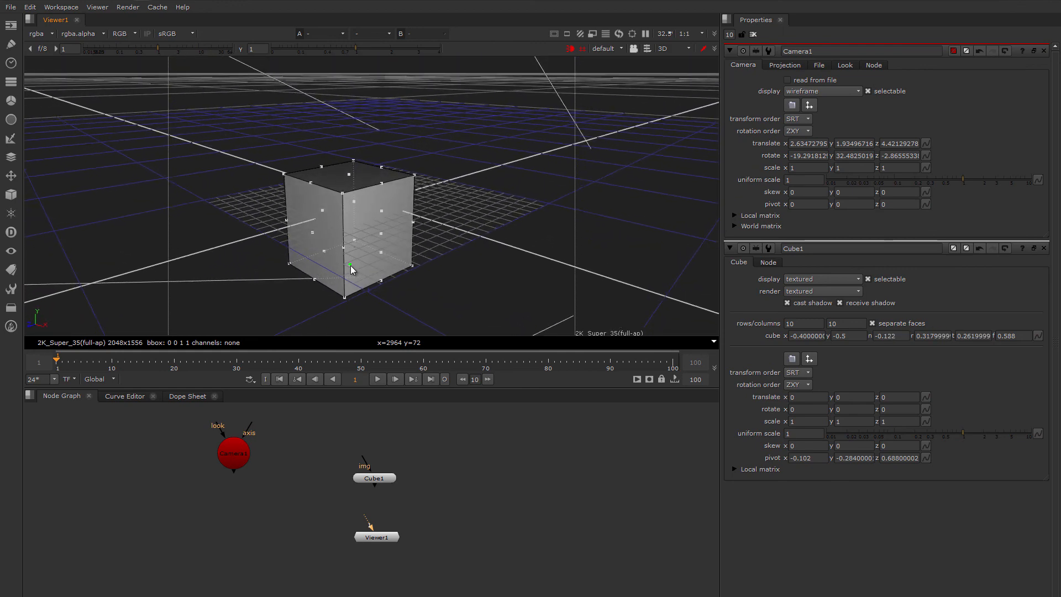
Step: Adjust the cube's bottom and top face handles to extents of about y -0.032 and t 0.448
{"action": "left_click_drag", "start_coordinate": [351, 265], "coordinate": [306, 253]}
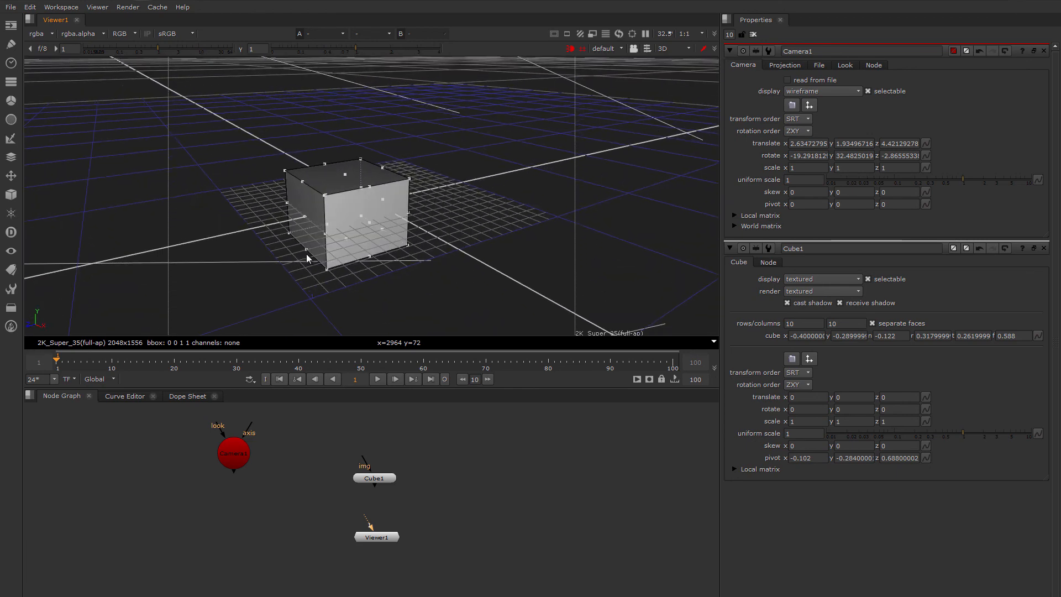
{"action": "left_click_drag", "start_coordinate": [345, 173], "coordinate": [343, 148]}
{"action": "mouse_move", "coordinate": [346, 241]}
{"action": "left_mouse_down"}
{"action": "mouse_move", "coordinate": [343, 214]}
{"action": "mouse_move", "coordinate": [336, 225]}
{"action": "left_mouse_up"}
{"action": "left_click_drag", "start_coordinate": [398, 242], "coordinate": [299, 247], "text": "ctrl"}
{"action": "left_click_drag", "start_coordinate": [346, 219], "coordinate": [346, 207]}
{"action": "left_click_drag", "start_coordinate": [336, 219], "coordinate": [362, 249], "text": "ctrl"}
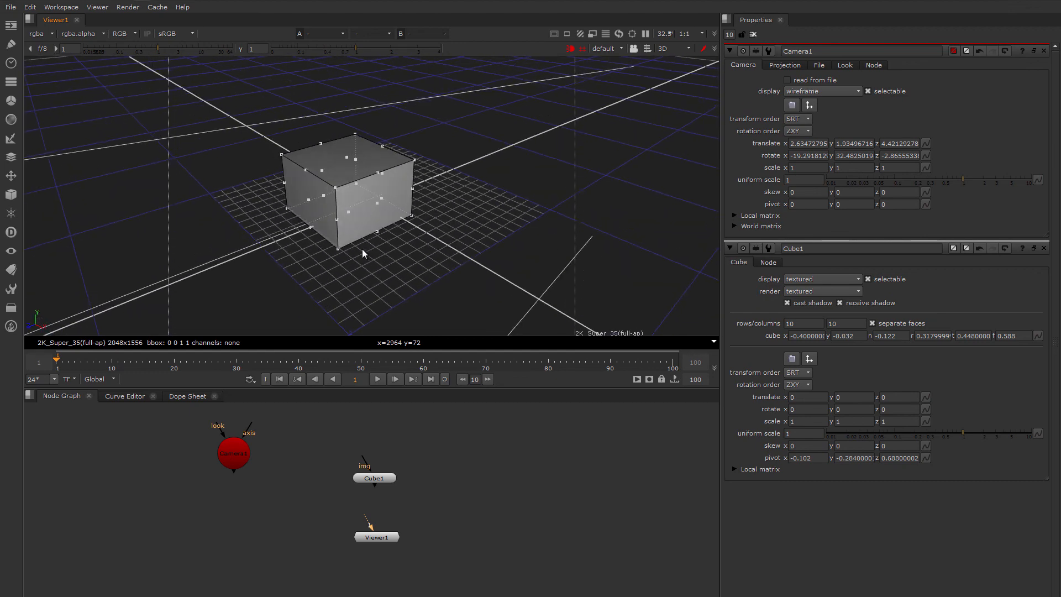